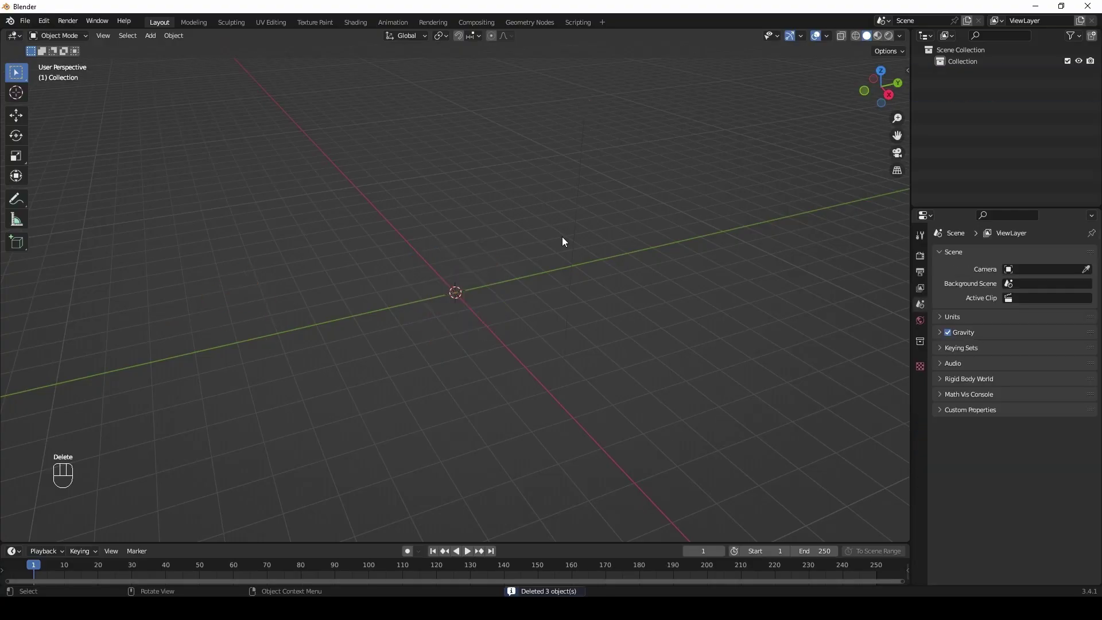
- Browse the addable curve types and search the add-on preferences for mesh add-ons to check that Extra Objects is enabled
key(shift+a)
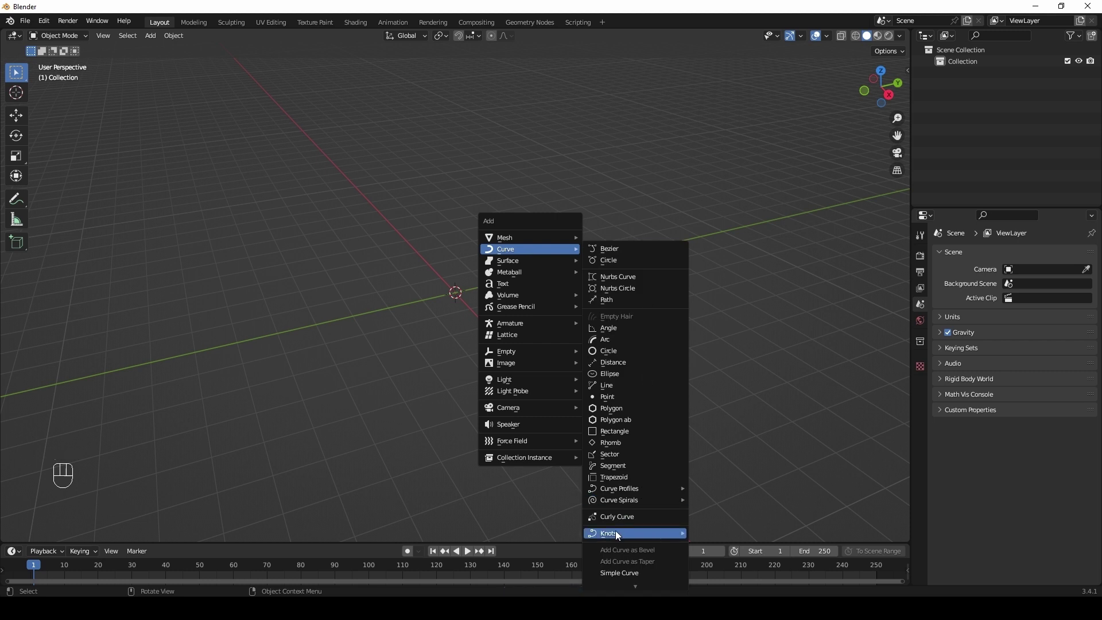
click(46, 21)
click(71, 185)
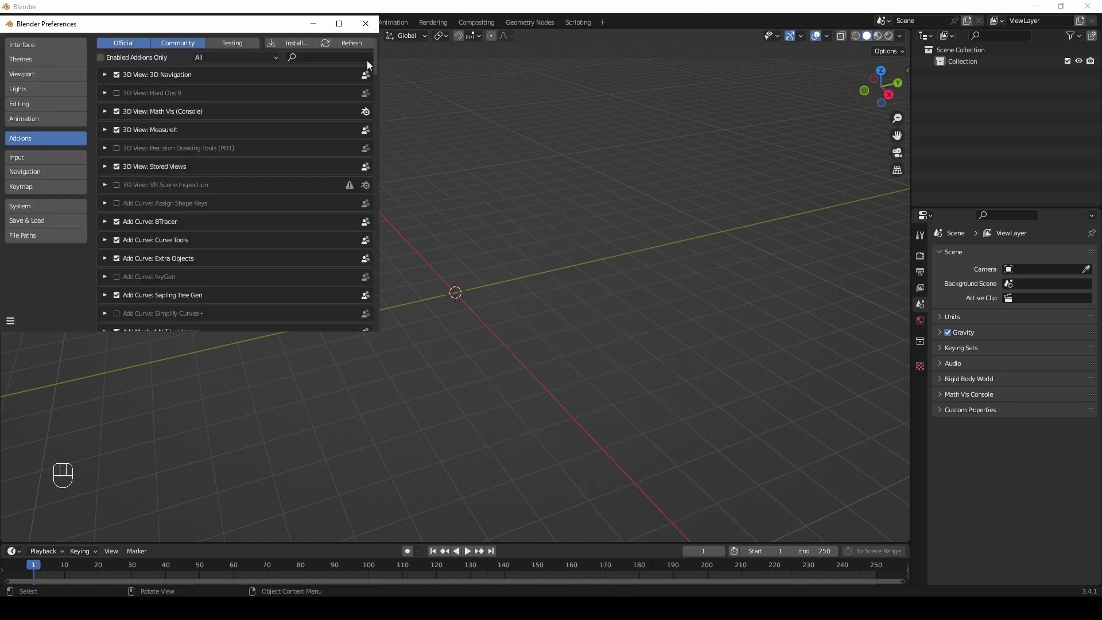
text(mesh)
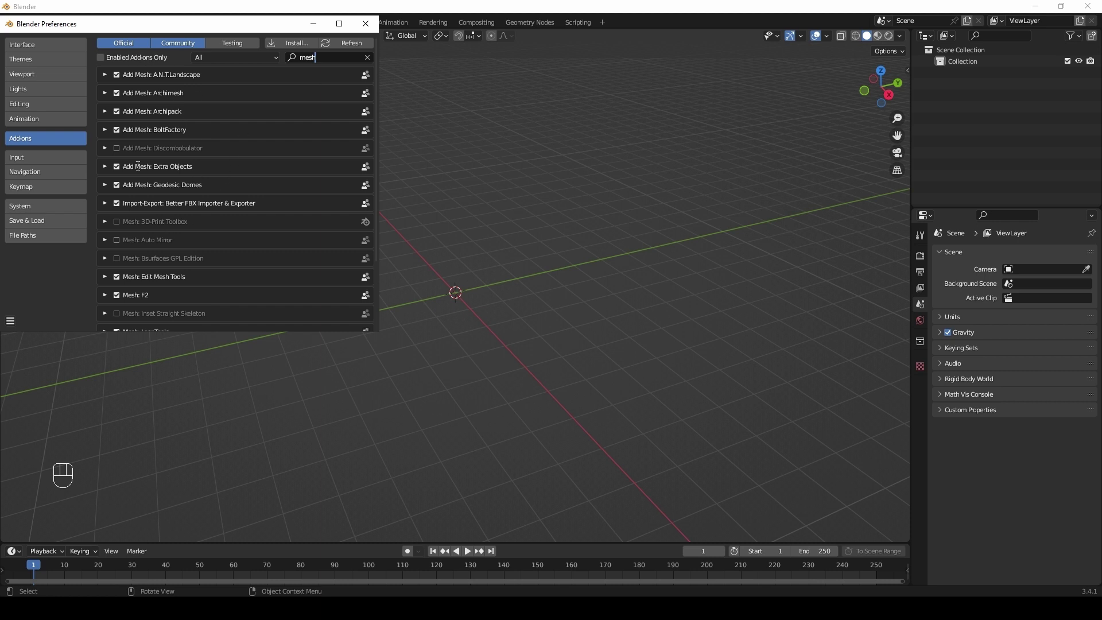
click(366, 23)
- Add a logarithmic 3D spiral curve and adjust its turns, radius, expansion force and height to form a tapering rising coil
key(shift+a)
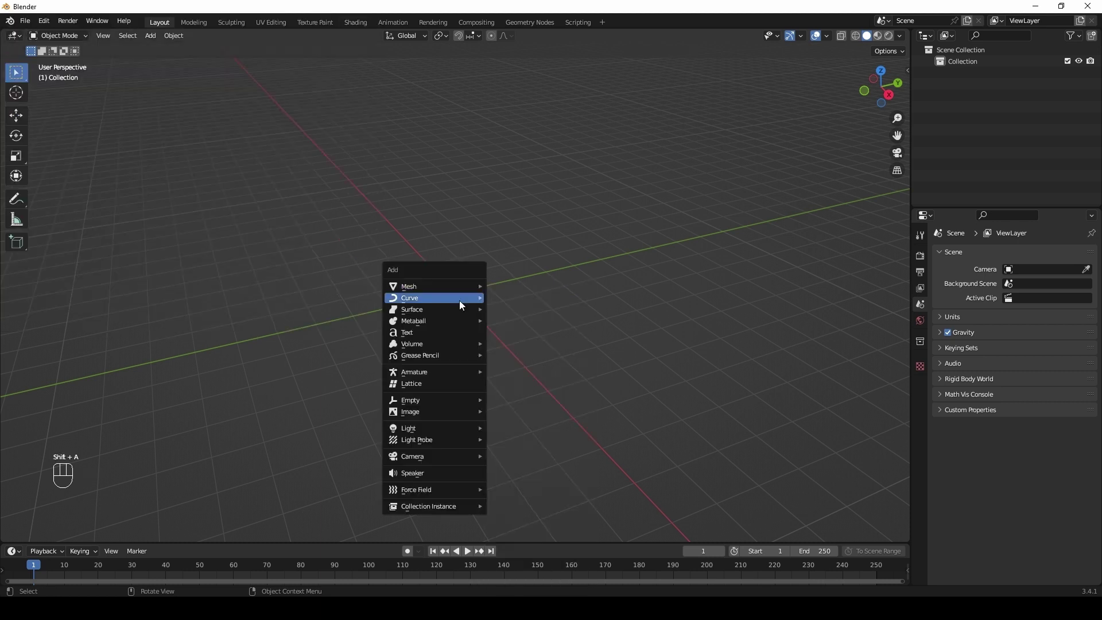
mouse_move(436, 297)
mouse_move(550, 549)
click(627, 523)
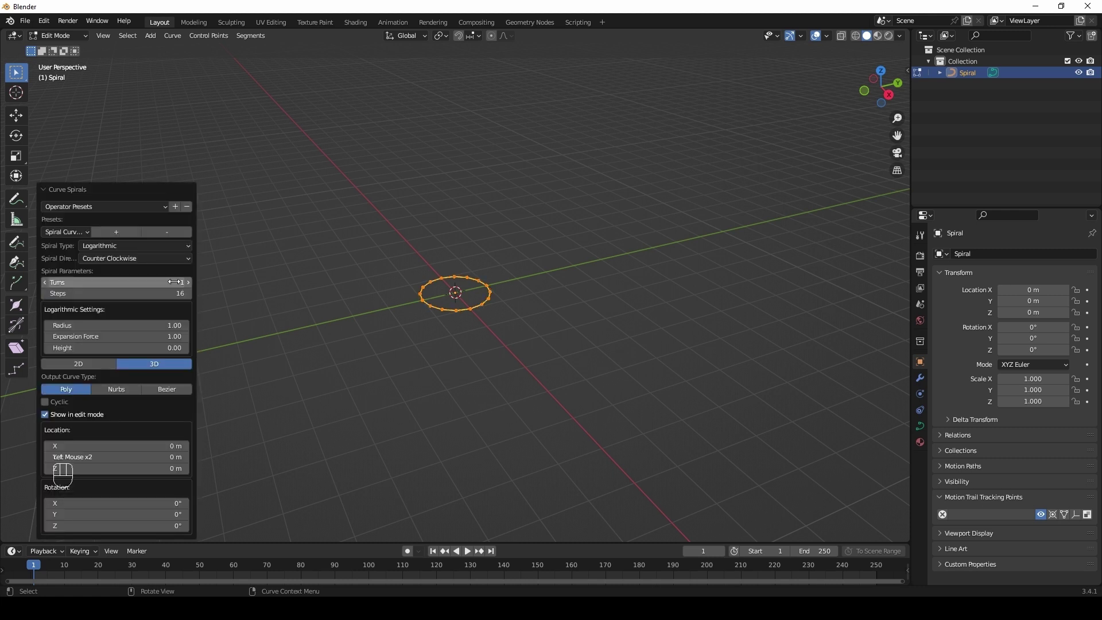
key(Return)
shift+drag(167, 326, 156, 328)
shift+drag(161, 338, 165, 347)
- Extrude the spiral curve by 0.5 m in its geometry settings and set its twist method to Z-Up
middle_drag(574, 336, 552, 322)
scroll(552, 321, up, 4)
middle_drag(552, 321, 498, 327)
click(541, 304)
click(920, 426)
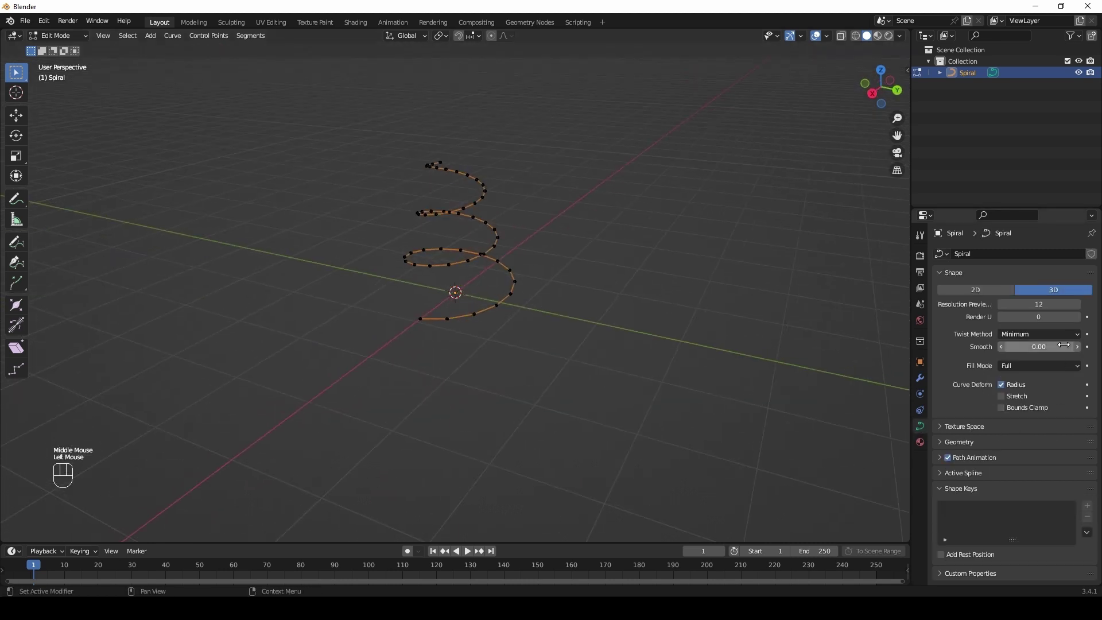
click(960, 489)
click(960, 442)
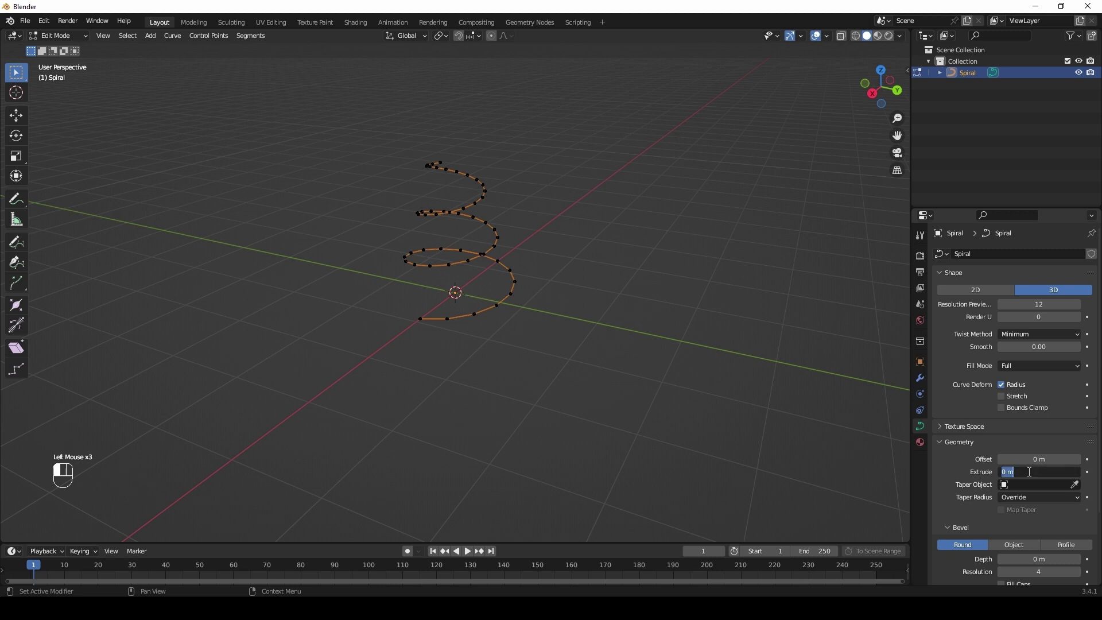
key(Return)
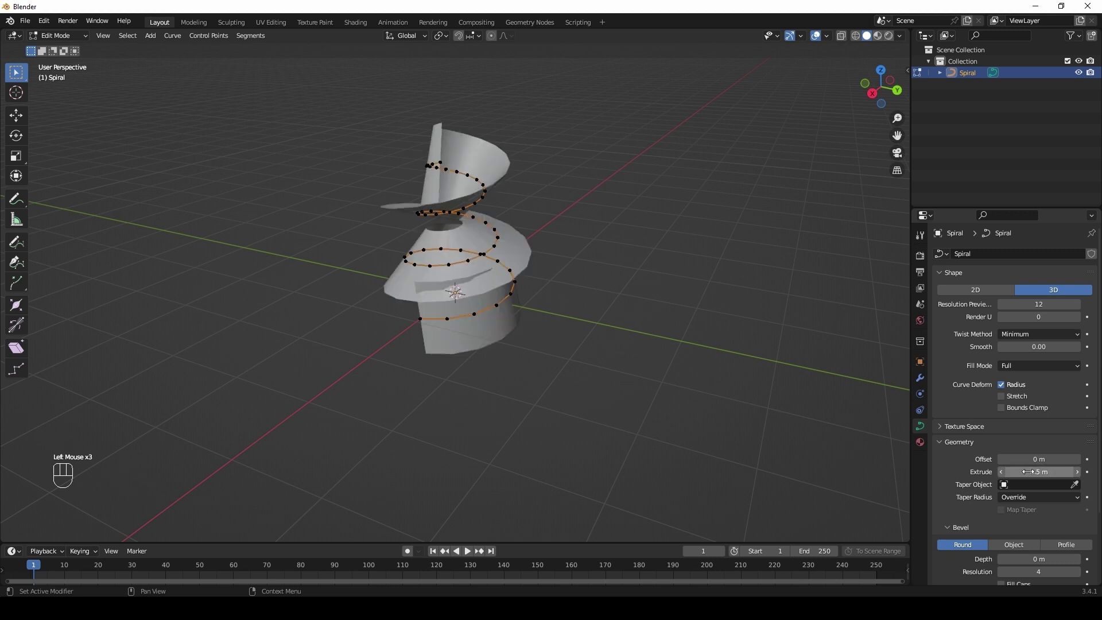
click(1031, 335)
click(1029, 348)
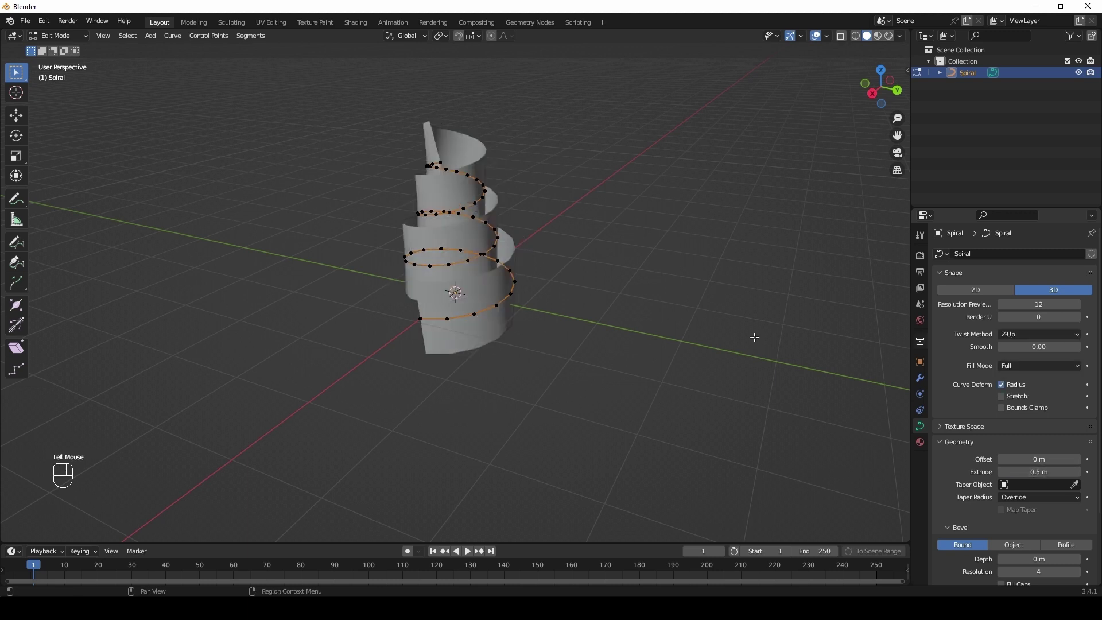
- Add a Subdivision Surface modifier to the spiral in Object Mode and set its viewport level to 2
middle_drag(598, 304, 571, 268)
click(962, 254)
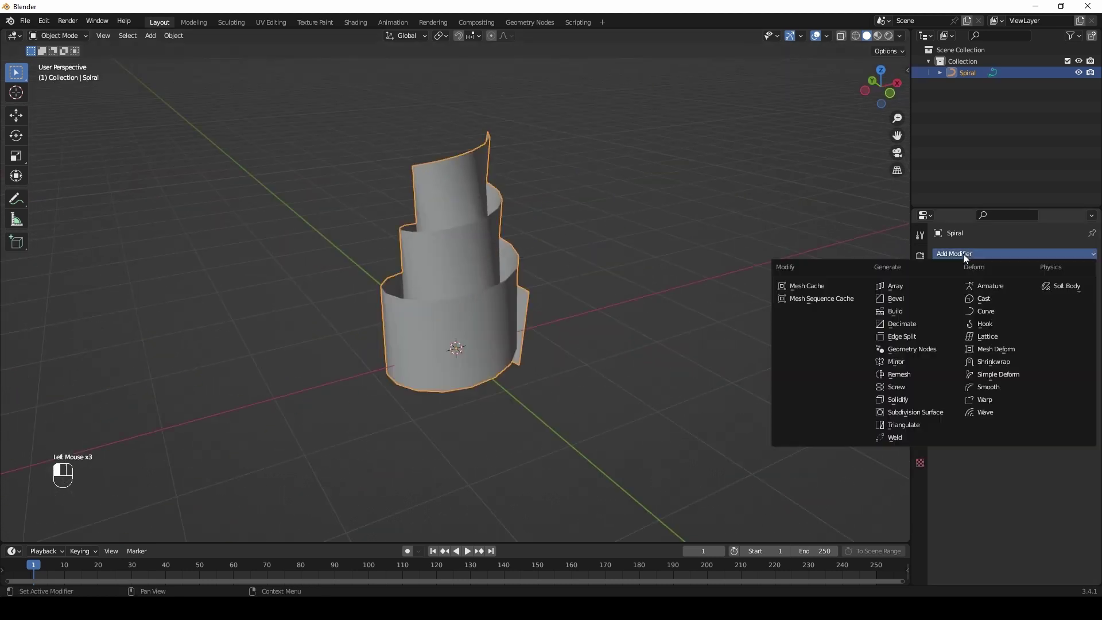
click(917, 413)
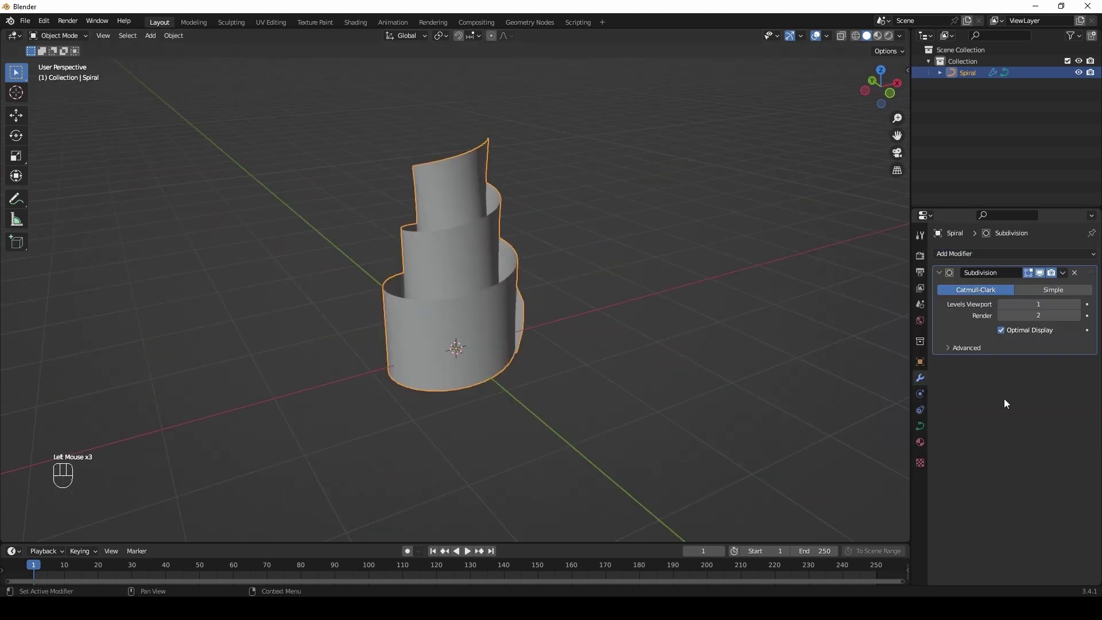
click(1078, 306)
- Switch the viewport to Material Preview shading and split off a Shader Editor beside it
middle_drag(563, 258, 660, 229)
click(878, 35)
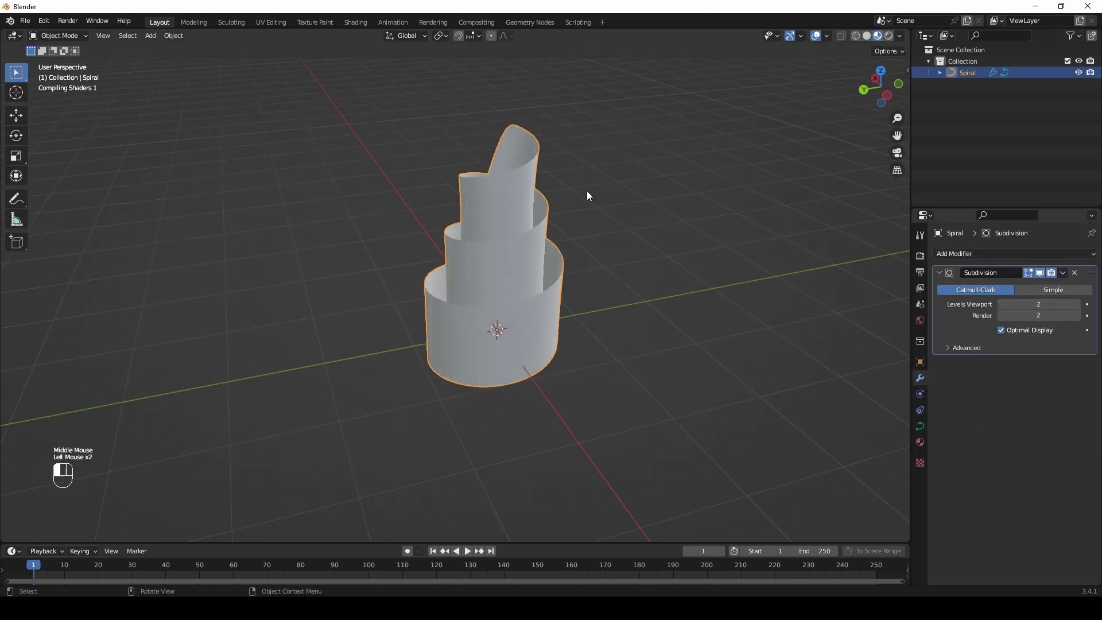
drag(3, 35, 394, 36)
click(13, 35)
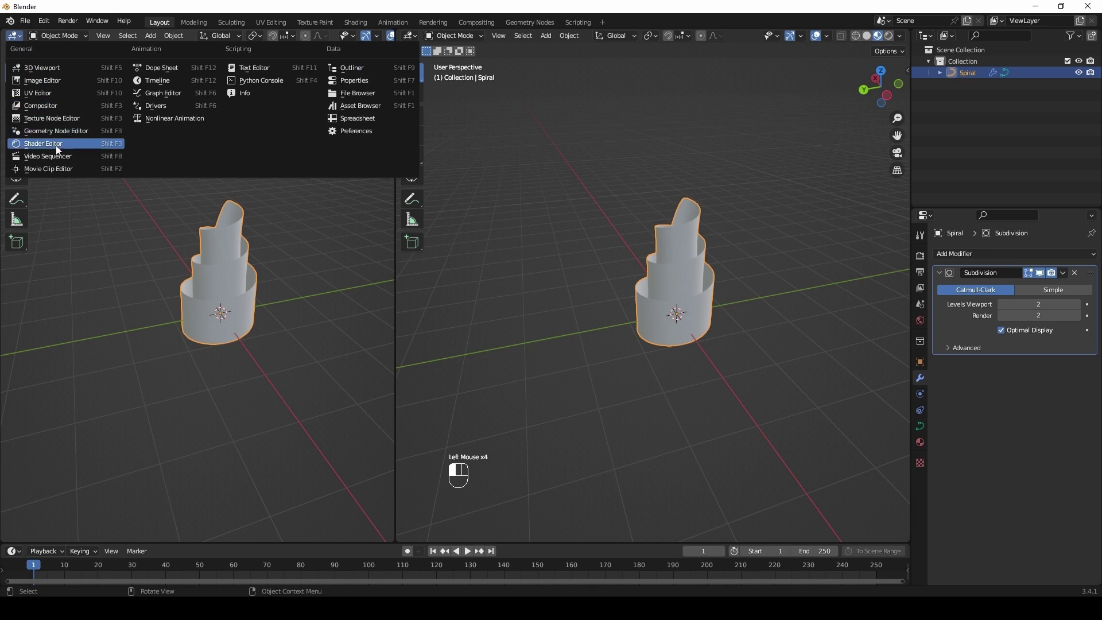
click(57, 136)
key(n)
- Create a new material named TRAILS on the spiral and delete its default Principled BSDF node
click(920, 442)
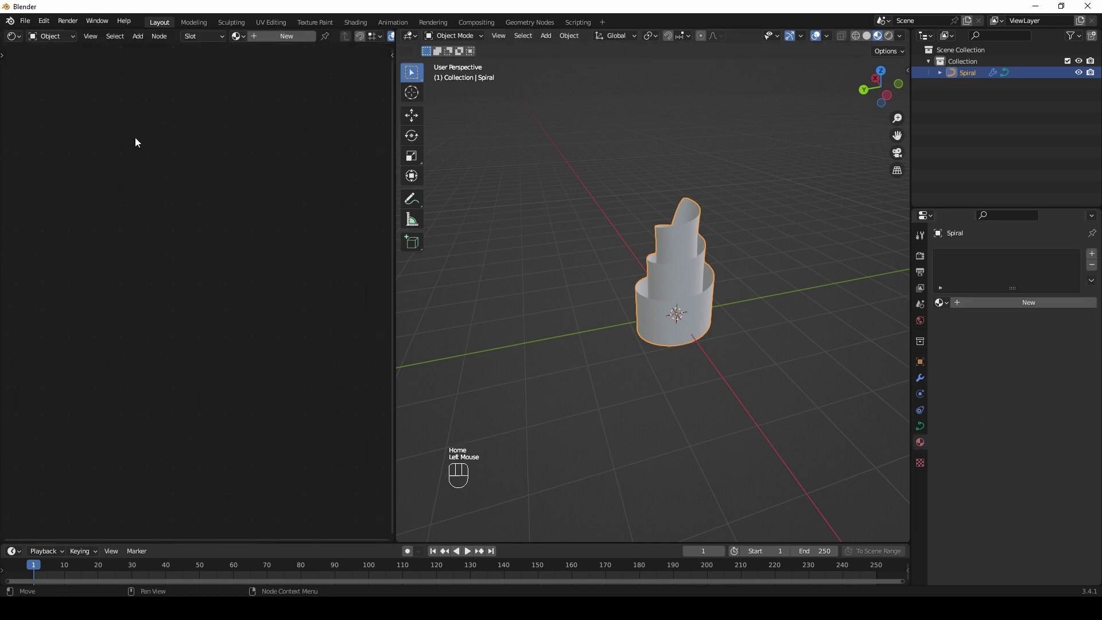
click(293, 36)
double_click(335, 37)
text(TRAILS)
key(Return)
click(211, 290)
key(Delete)
- Widen the Shader Editor, add an Emission node and connect it to the Material Output surface
scroll(211, 313, up, 2)
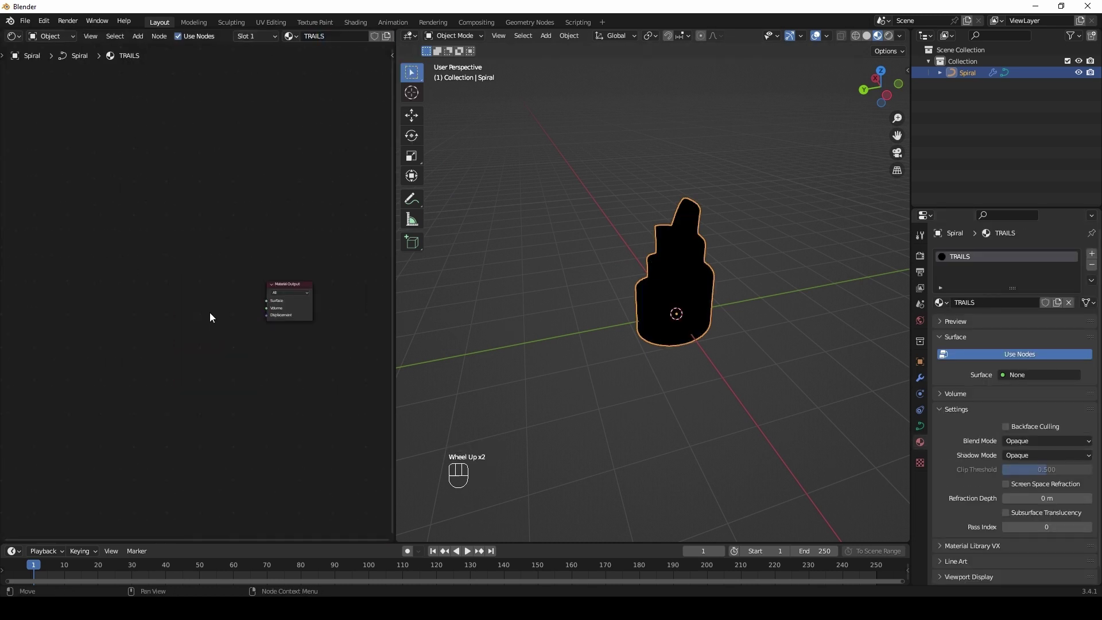
scroll(210, 313, up, 3)
middle_drag(210, 314, 90, 292)
drag(395, 396, 493, 395)
scroll(194, 363, down, 1)
middle_drag(194, 363, 306, 365)
key(shift+a)
click(306, 368)
text(em)
key(Return)
ctrl+shift+double_click(297, 317)
- Search the add-on preferences for node add-ons to check that Node Wrangler is enabled
click(37, 22)
click(86, 185)
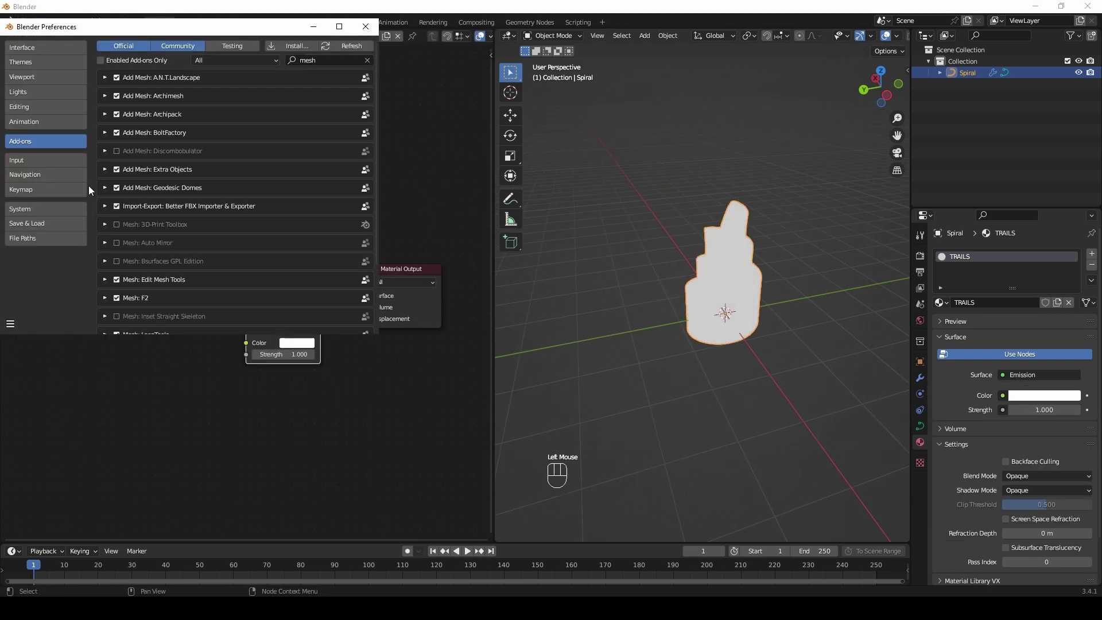
text(node)
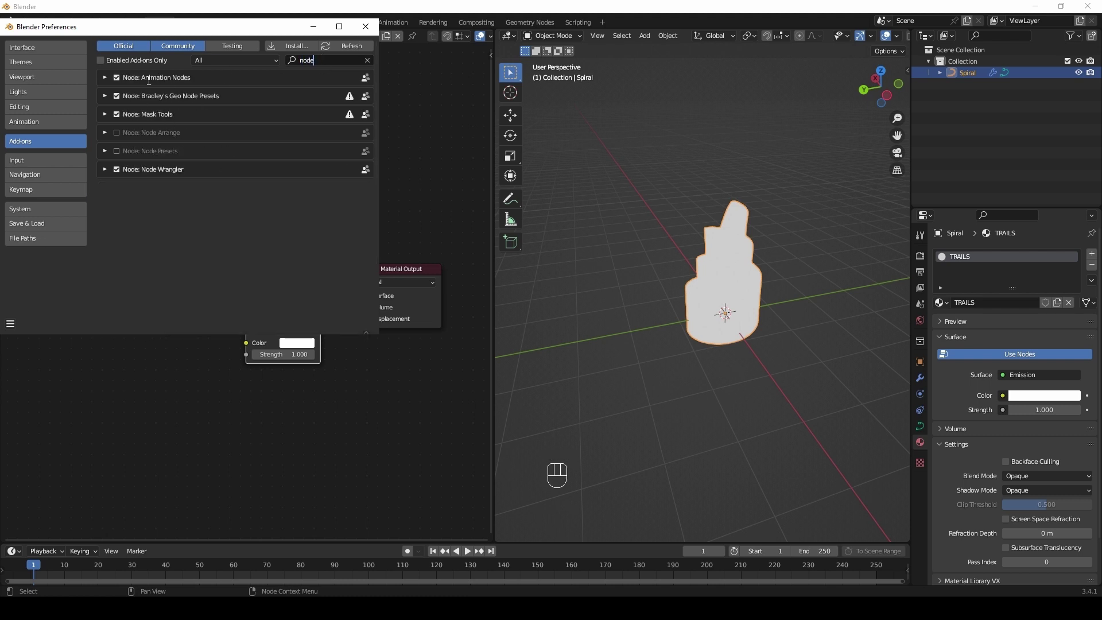
click(366, 26)
- Add a Gradient Texture node and connect its color to the Emission node's color
middle_drag(230, 273, 229, 219)
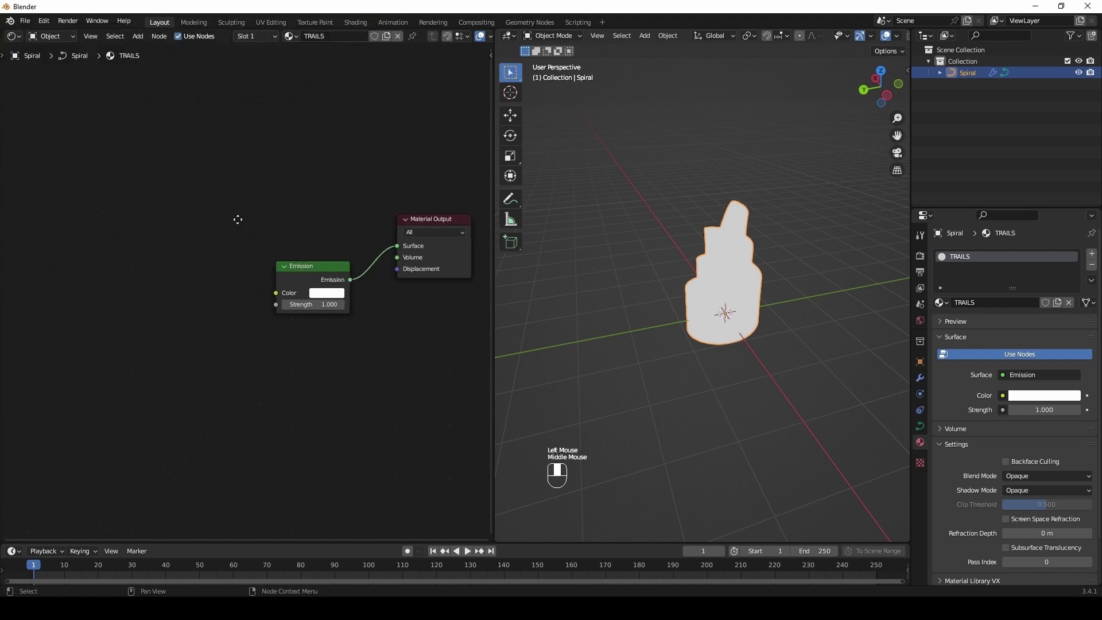
key(shift+a)
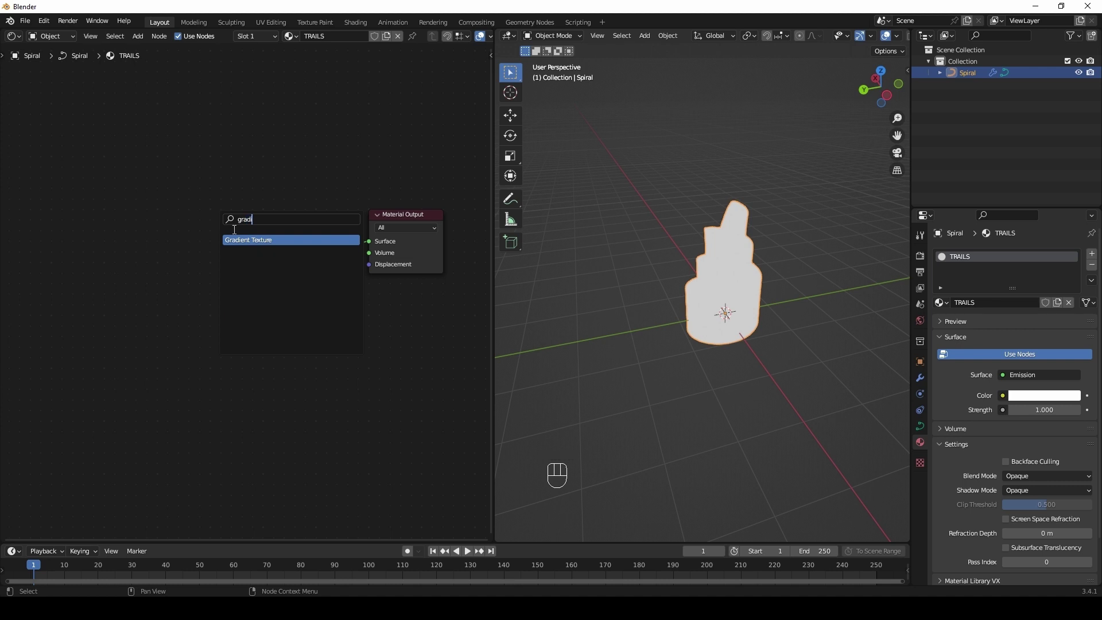
text(gradi)
key(Return)
click(141, 281)
drag(242, 294, 247, 288)
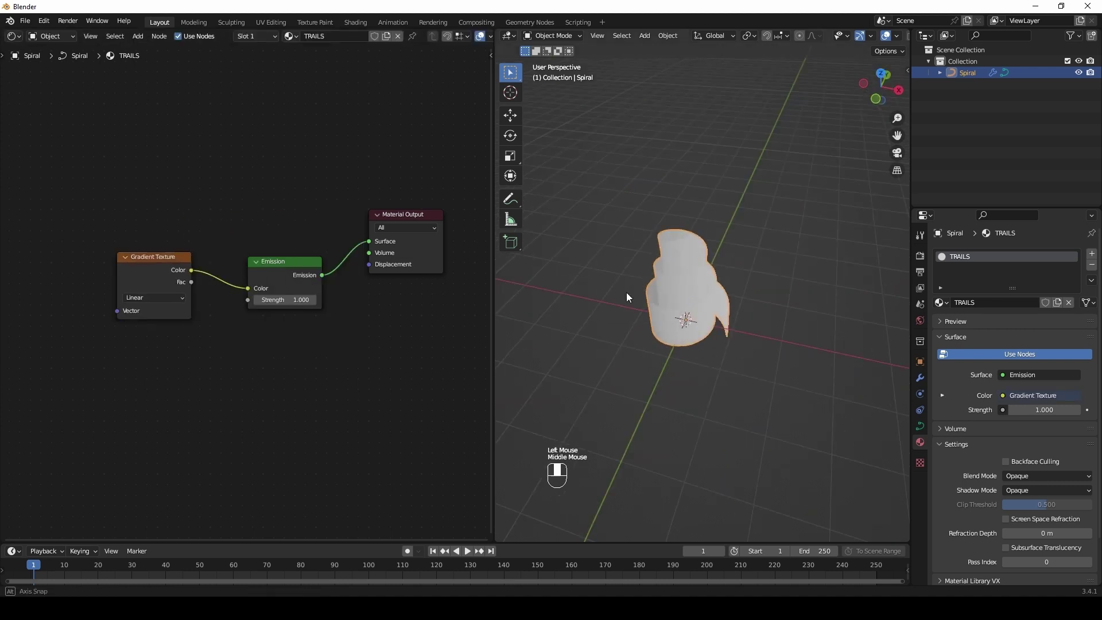
- Add Mapping and Texture Coordinate nodes to the Gradient Texture and feed the mapping from the UV output
key(ctrl+t)
middle_drag(168, 255, 346, 240)
drag(159, 269, 120, 262)
click(172, 241)
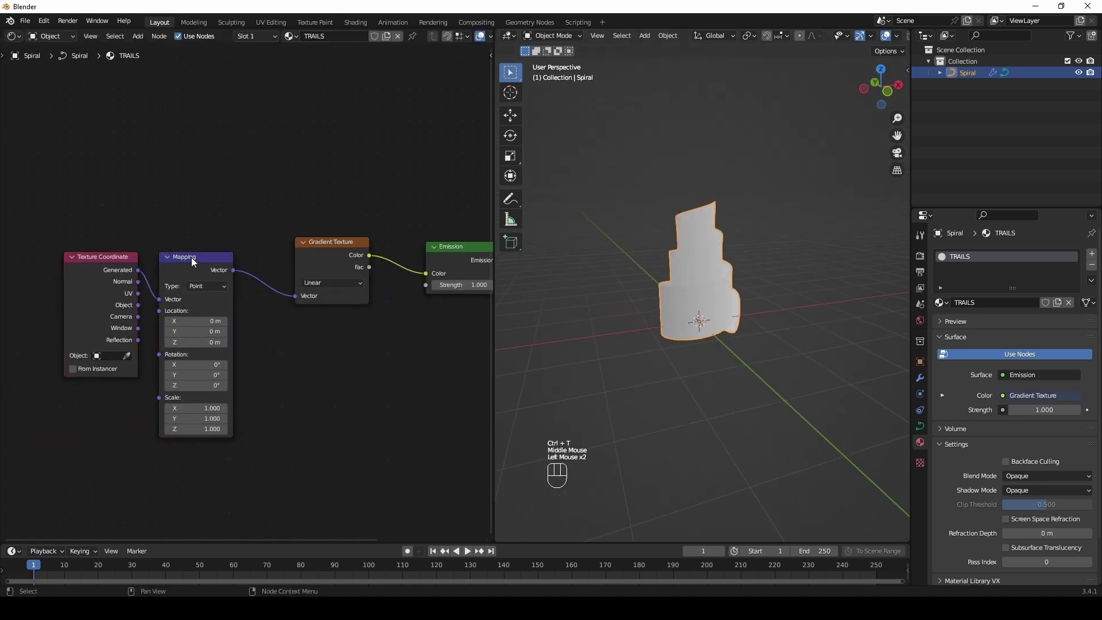
drag(114, 258, 86, 257)
drag(91, 296, 148, 302)
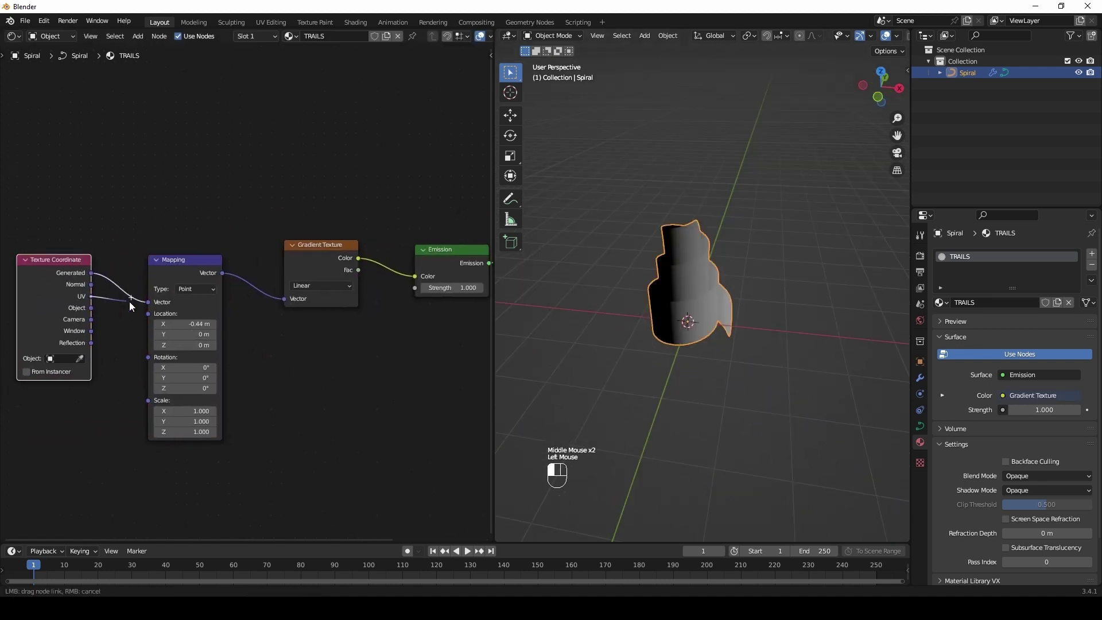
- Shift the Mapping node's X location to about -0.06 m to position the gradient along the spiral
middle_drag(677, 321, 609, 330)
shift+drag(185, 324, 150, 324)
click(199, 324)
text(2)
- Arrange the coordinate, mapping, gradient, emission and output nodes in one tidy row
middle_drag(346, 340, 249, 350)
middle_drag(660, 323, 531, 320)
scroll(442, 258, down, 1)
middle_drag(442, 252, 357, 290)
drag(361, 268, 360, 303)
drag(261, 304, 250, 299)
middle_drag(227, 263, 313, 241)
drag(150, 287, 162, 280)
drag(28, 290, 57, 276)
middle_drag(307, 276, 325, 274)
scroll(325, 274, down, 2)
middle_drag(325, 274, 267, 275)
- Duplicate the Mapping and Gradient Texture nodes with their links above the originals and preview the duplicated gradient
drag(110, 240, 207, 298)
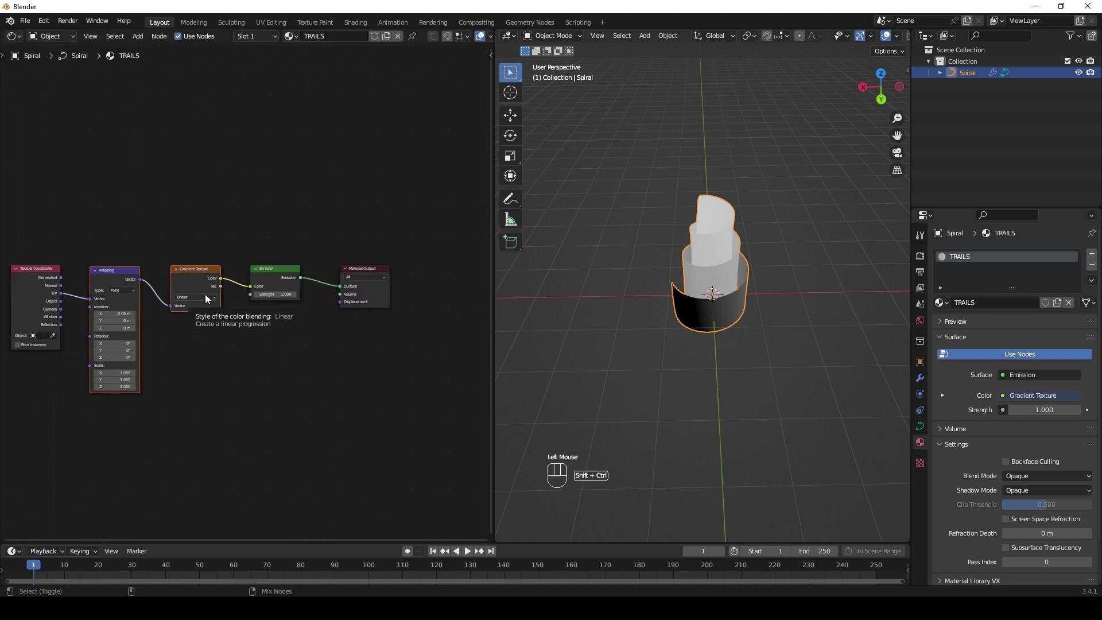
key(ctrl+shift+d)
click(205, 144)
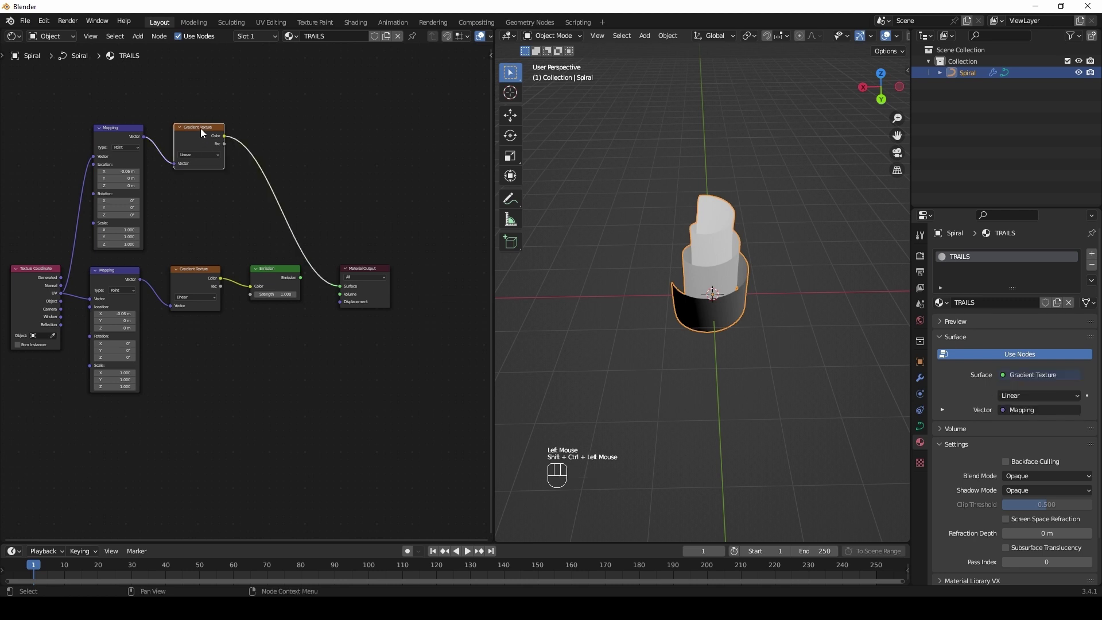
- Rotate the duplicated mapping 90° about Z and shift its X location to about 0.64 m
scroll(274, 280, up, 4)
middle_drag(184, 187, 288, 267)
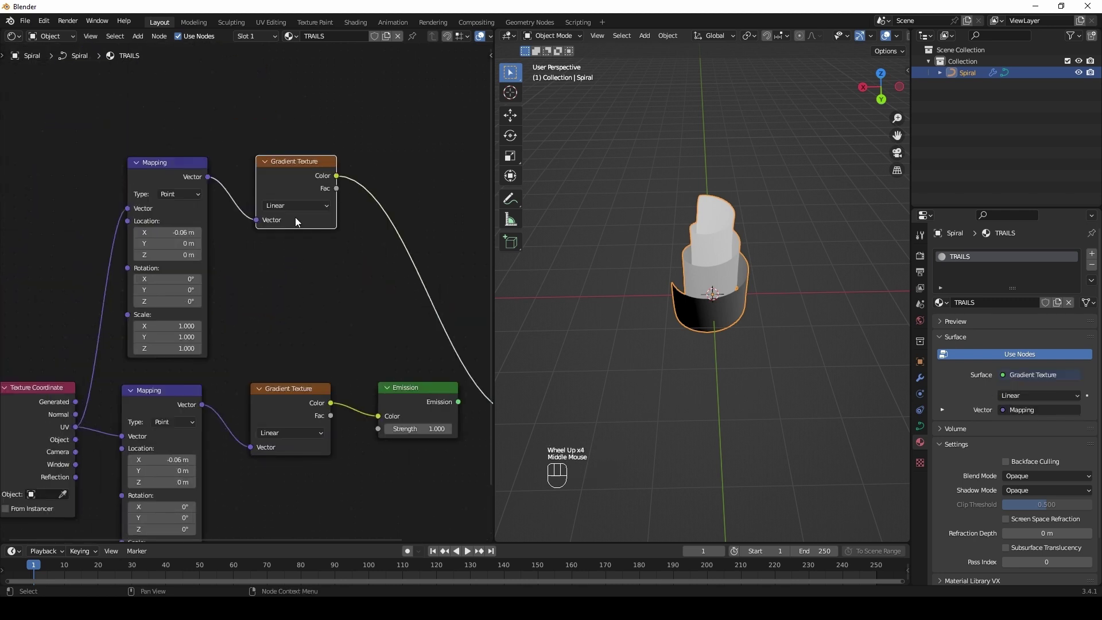
click(301, 236)
drag(187, 301, 198, 301)
key(Return)
shift+drag(186, 233, 227, 232)
- Add a ColorRamp node between the duplicated Gradient Texture and the Material Output
middle_drag(341, 302, 188, 301)
scroll(171, 292, down, 2)
middle_drag(706, 275, 679, 236)
scroll(322, 252, up, 1)
key(shift+a)
click(337, 229)
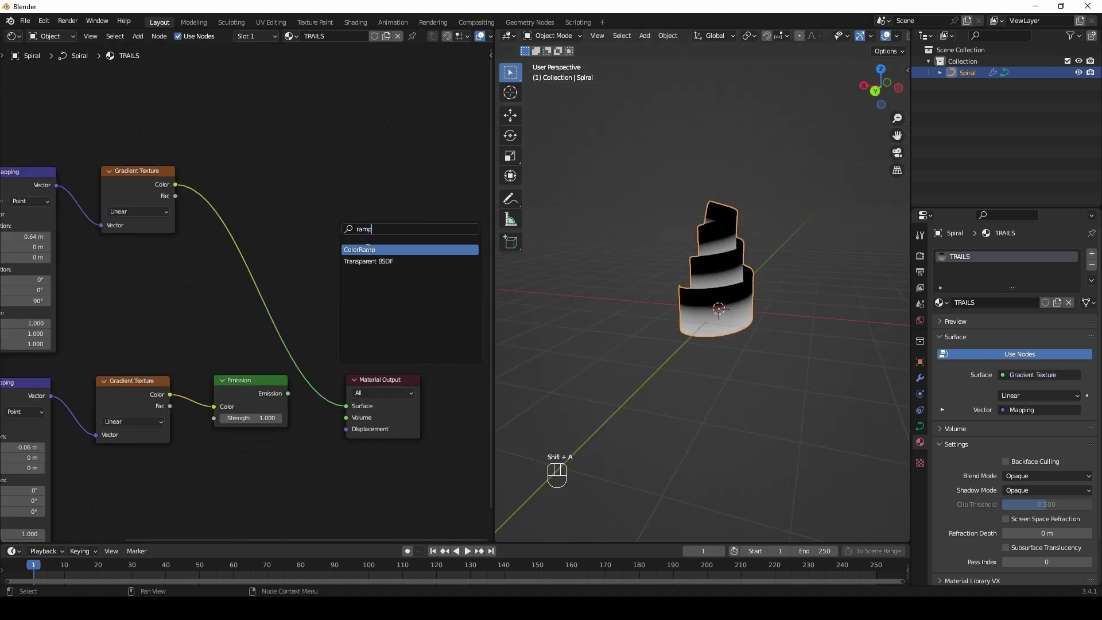
text(ramp)
click(368, 250)
click(237, 243)
- Give the ColorRamp a white middle stop and black end stops, and shift the upper mapping's X location to about 1 m
mouse_move(333, 277)
mouse_down()
mouse_move(280, 277)
mouse_move(346, 280)
mouse_up()
click(281, 302)
drag(308, 225, 281, 277)
middle_drag(117, 281, 214, 282)
drag(124, 236, 146, 236)
- Move the ColorRamp's black stops to about 0.182 and 0.786, and select the white stop at its middle
drag(323, 277, 343, 278)
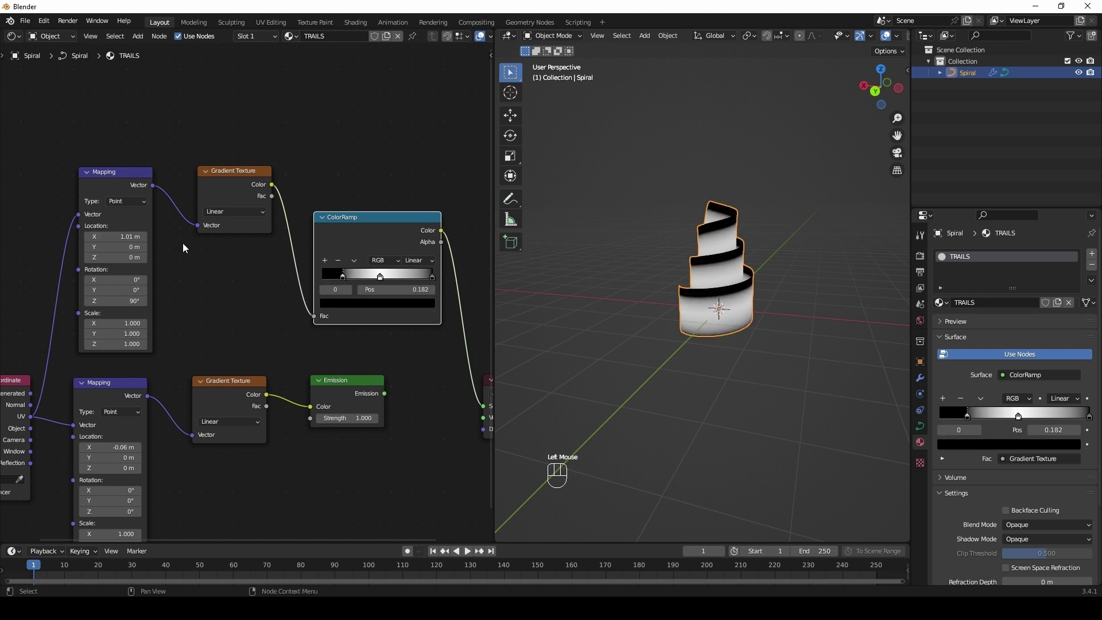
drag(431, 276, 408, 277)
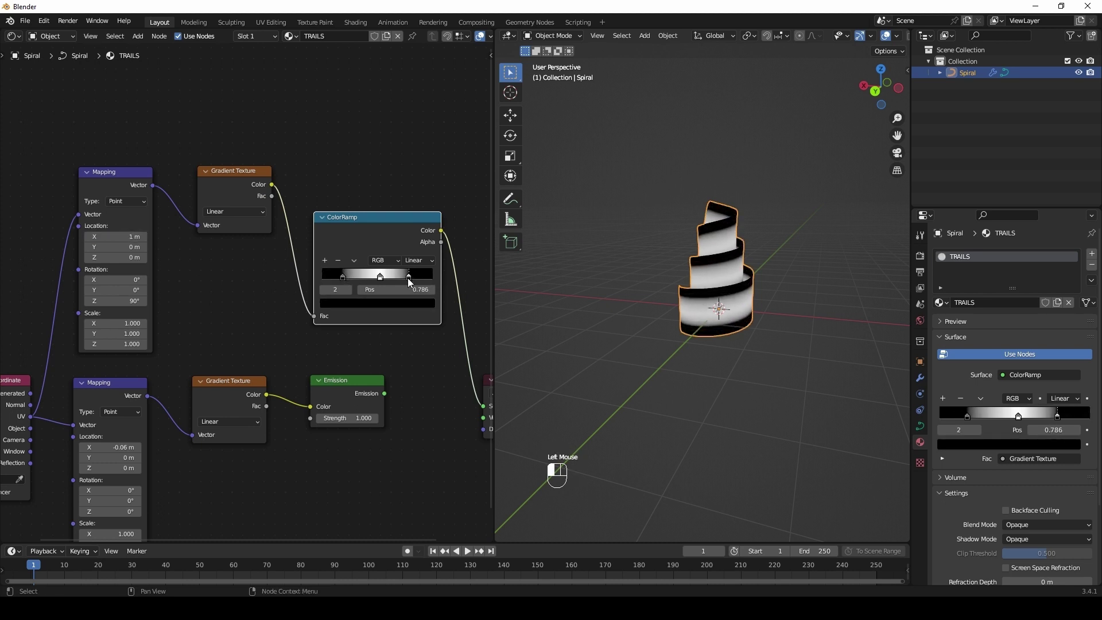
click(380, 278)
- Move the upper Mapping, Gradient Texture and ColorRamp nodes further up to free space below them
scroll(265, 254, down, 2)
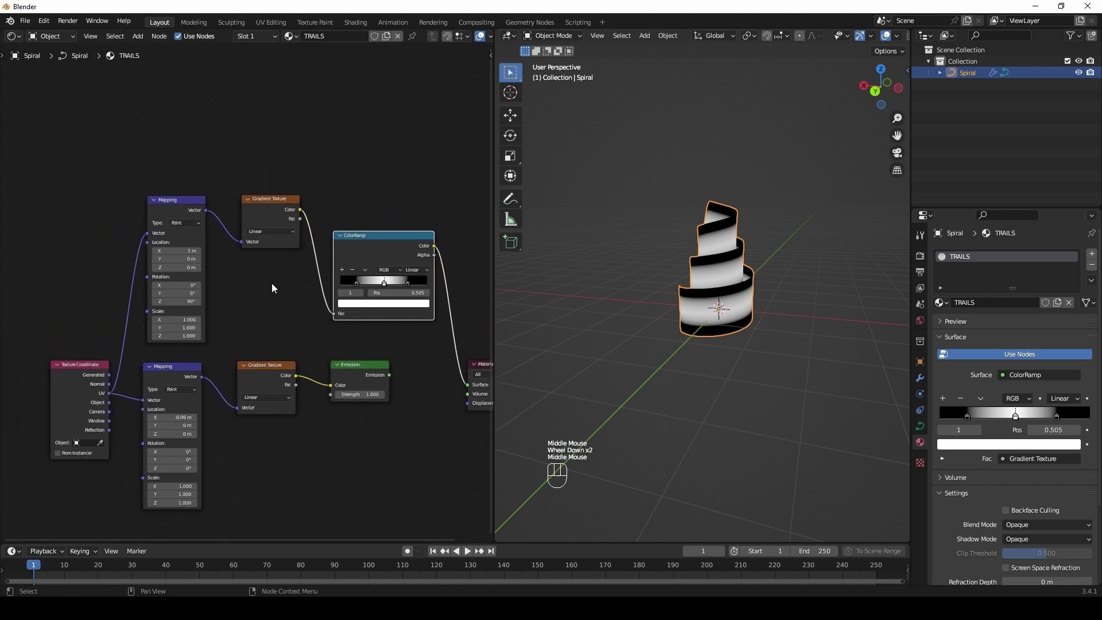
mouse_move(266, 253)
middle_down()
mouse_move(298, 247)
mouse_move(258, 248)
middle_up()
drag(160, 179, 349, 299)
key(g)
click(189, 272)
middle_drag(189, 272, 305, 329)
- Add a Noise Texture node and connect its Fac output to the upper Mapping node's Scale
key(shift+a)
click(286, 330)
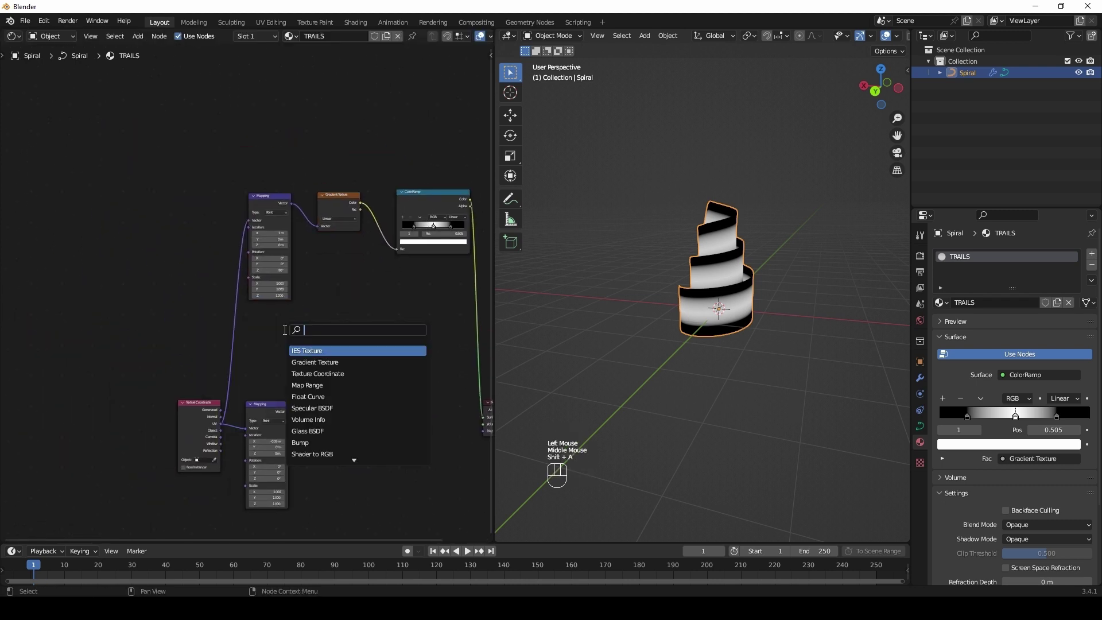
click(317, 353)
click(278, 330)
scroll(278, 322, up, 4)
middle_drag(139, 495, 339, 437)
scroll(340, 438, down, 3)
drag(321, 390, 163, 391)
drag(409, 283, 335, 282)
drag(361, 292, 385, 233)
- Raise the Noise Texture's scale and connect the UV coordinates to its Vector input
scroll(753, 287, up, 4)
scroll(407, 328, up, 2)
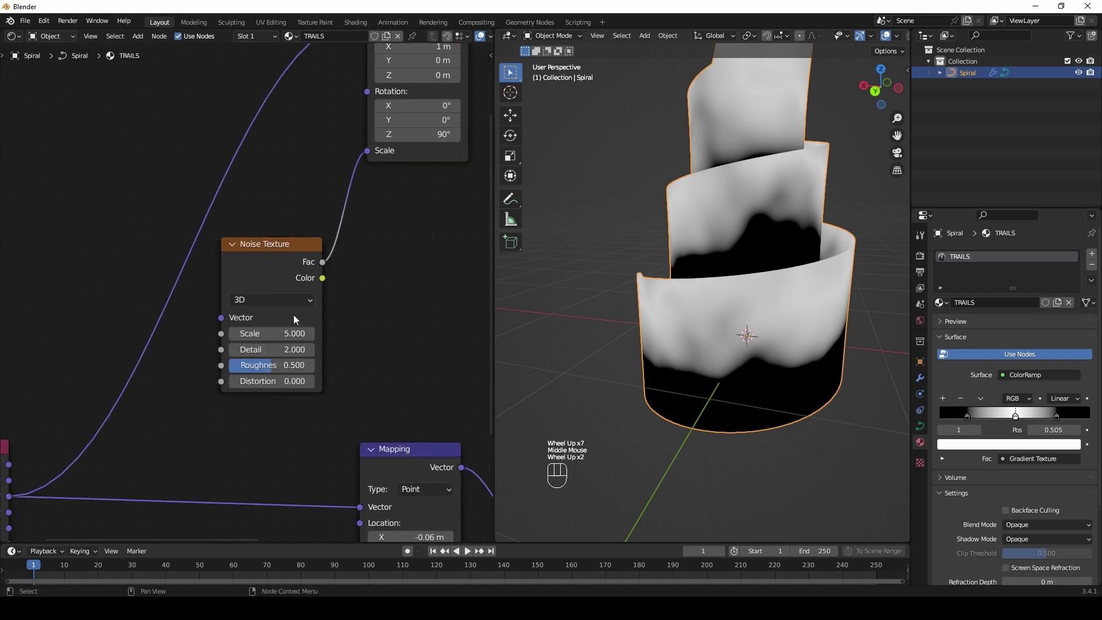
mouse_move(281, 334)
shift+mouse_down()
mouse_move(241, 334)
mouse_move(303, 334)
shift+mouse_up()
scroll(219, 379, down, 4)
middle_drag(135, 427, 221, 352)
mouse_move(151, 388)
mouse_down()
mouse_move(305, 259)
mouse_move(396, 269)
mouse_move(376, 268)
mouse_move(385, 269)
mouse_up()
- Adjust the Noise Texture's scale to about 8.67 and the upper mapping's X location to 0.5 m
scroll(411, 236, down, 2)
middle_drag(422, 109, 218, 195)
drag(217, 195, 299, 256)
shift+middle_drag(299, 257, 201, 297)
shift+middle_drag(167, 350, 346, 285)
scroll(236, 293, up, 5)
mouse_move(221, 357)
shift+mouse_down()
mouse_move(241, 357)
mouse_move(178, 356)
mouse_move(241, 356)
shift+mouse_up()
- Insert a Separate XYZ node between the Noise Texture and the upper mapping's Scale, using its X output
scroll(349, 307, down, 1)
key(shift+a)
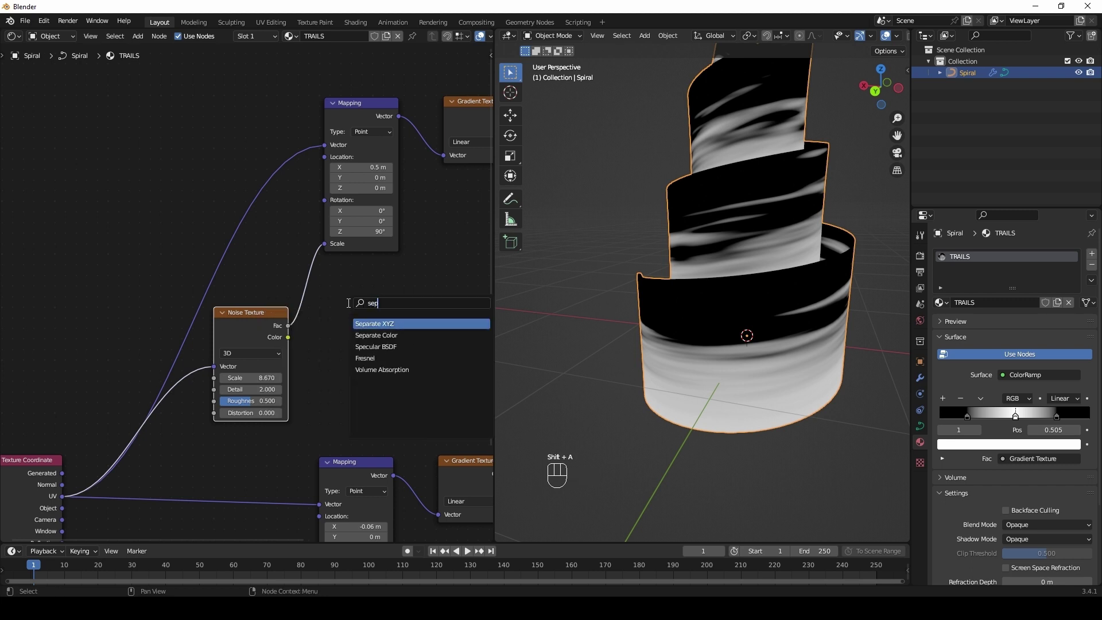
click(373, 324)
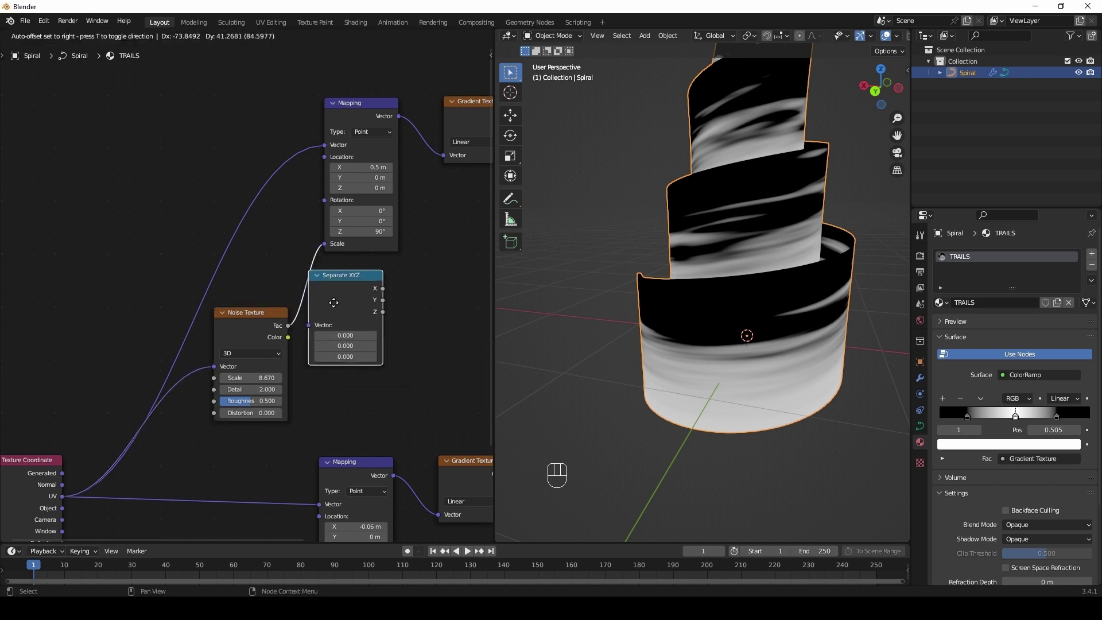
click(330, 304)
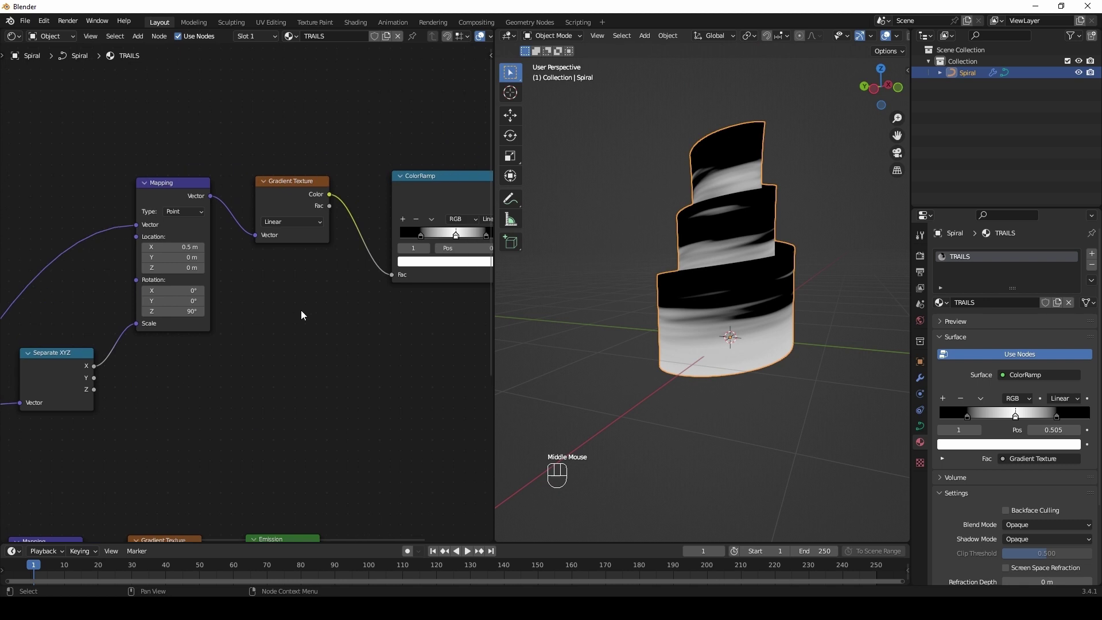
middle_drag(313, 319, 187, 354)
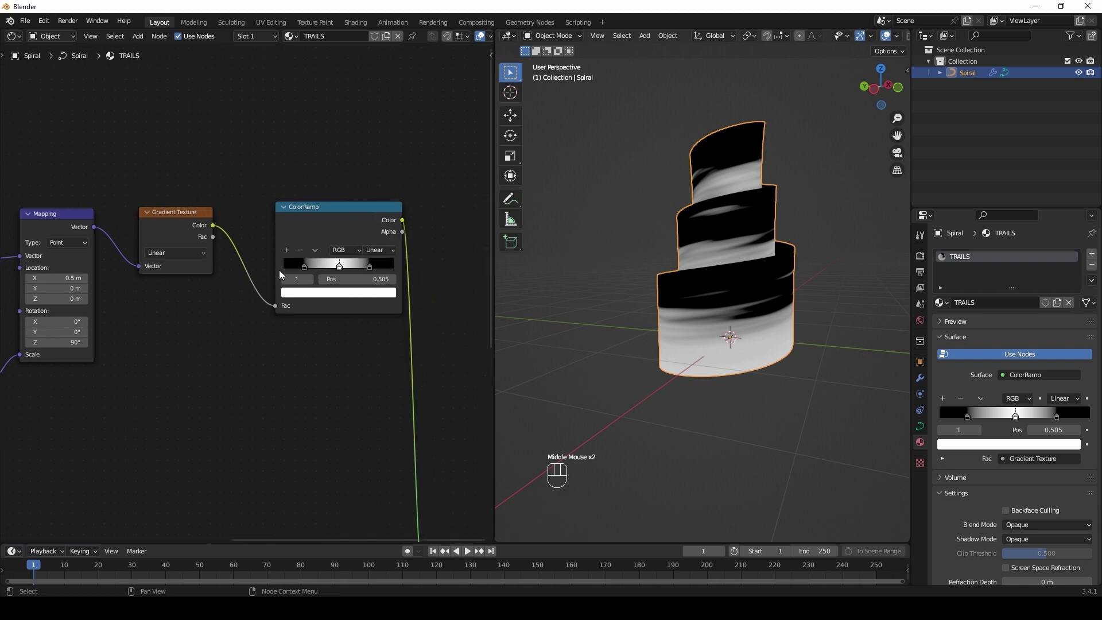
- Shift the ColorRamp's stops toward its start, with the last black stop at 0.418, and set the upper mapping's X location to 0.49 m
drag(304, 267, 335, 268)
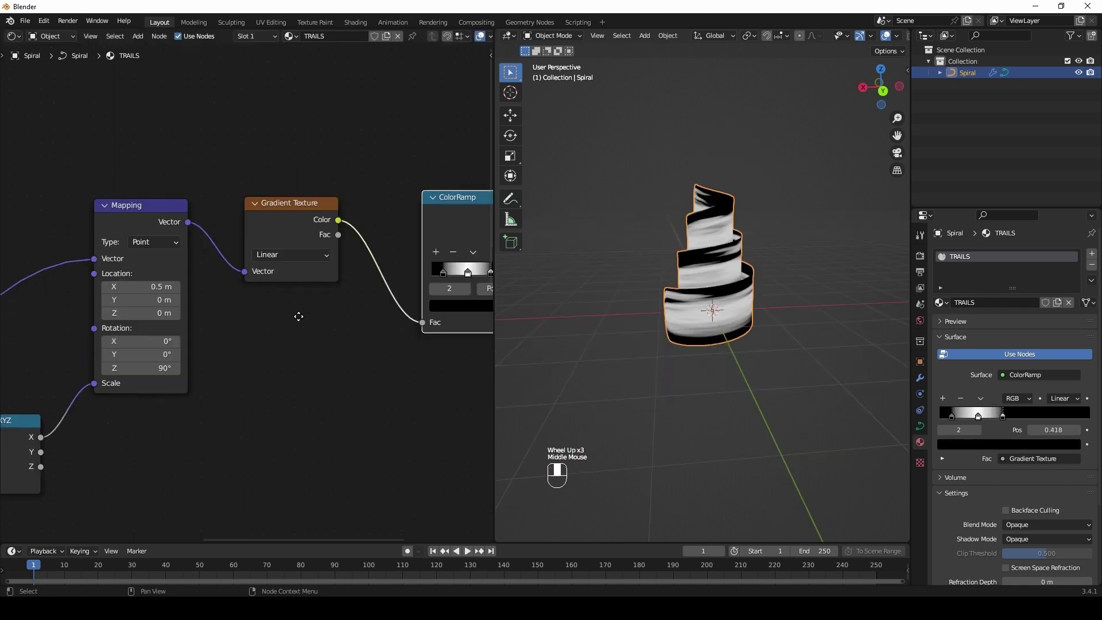
middle_drag(298, 315, 426, 236)
shift+drag(276, 212, 295, 212)
- Lower the Noise Texture's scale to about 5.93
shift+middle_drag(259, 393, 457, 301)
shift+scroll(457, 301, up, 1)
mouse_move(187, 386)
shift+mouse_down()
mouse_move(206, 386)
mouse_move(164, 385)
mouse_move(177, 385)
shift+mouse_up()
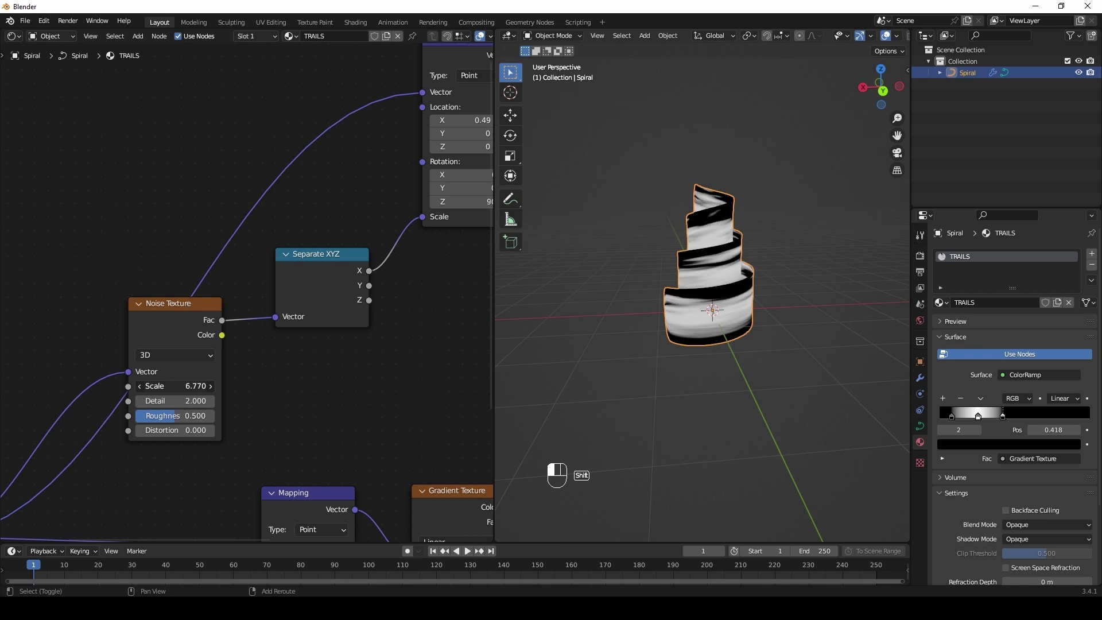
middle_drag(562, 287, 881, 288)
- Narrow the ColorRamp's white band by moving the first black stop to 0.136 and the last black stop slightly inward
scroll(285, 312, down, 3)
middle_drag(285, 312, 90, 409)
middle_drag(241, 315, 320, 302)
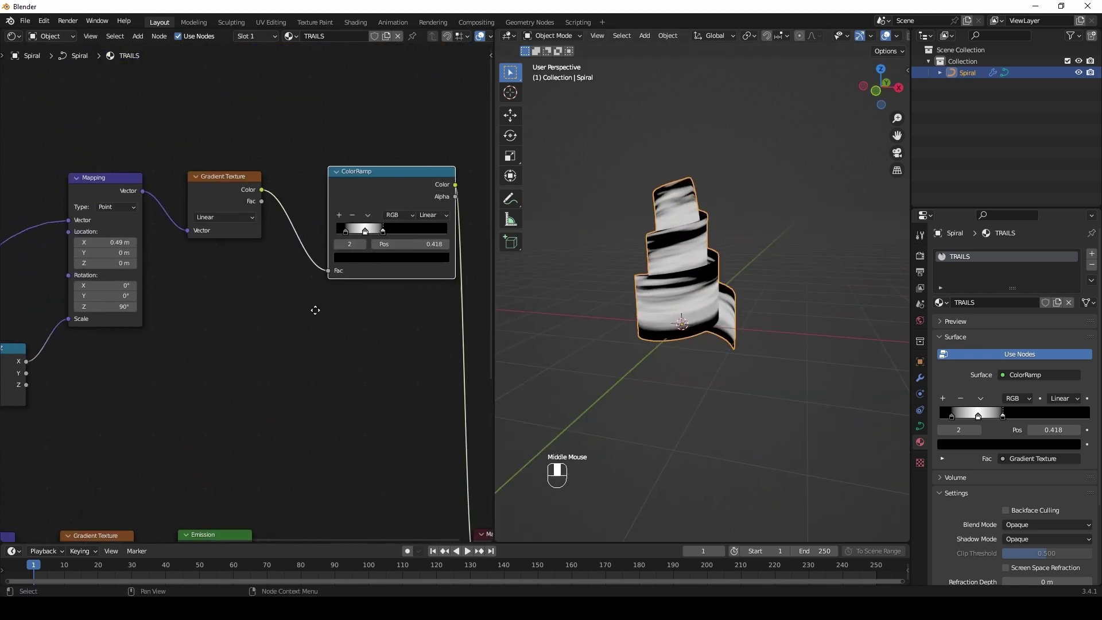
scroll(243, 307, up, 4)
middle_drag(244, 308, 312, 255)
click(318, 256)
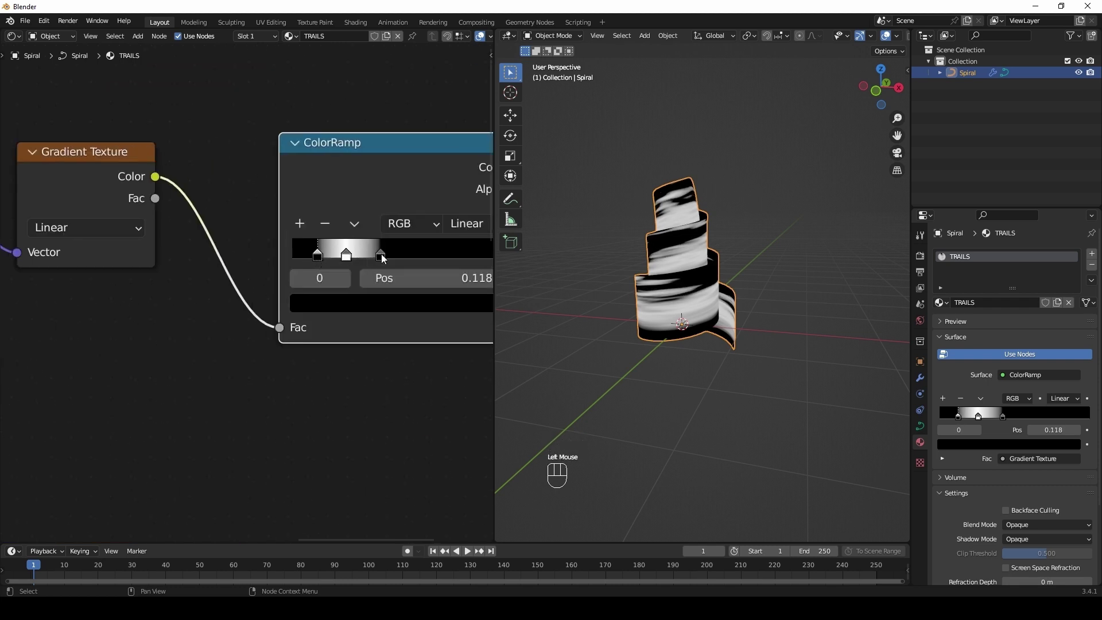
drag(381, 256, 377, 256)
middle_drag(703, 276, 752, 272)
- Move the Material Output node out of the way and add a color Mix node between the two gradient branches
drag(339, 374, 418, 332)
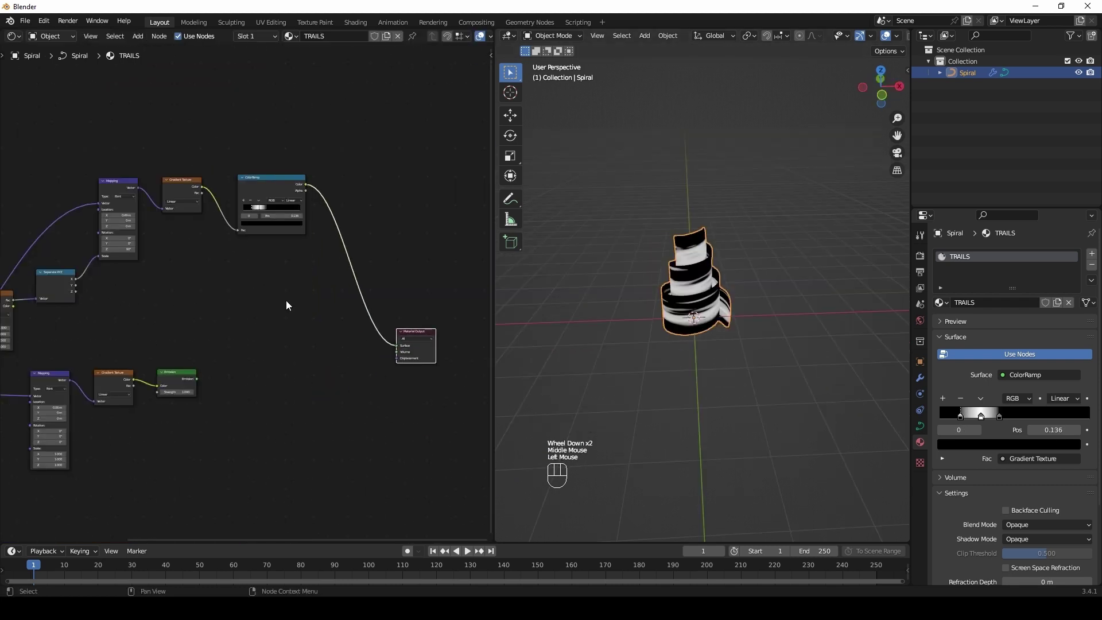
scroll(224, 342, up, 1)
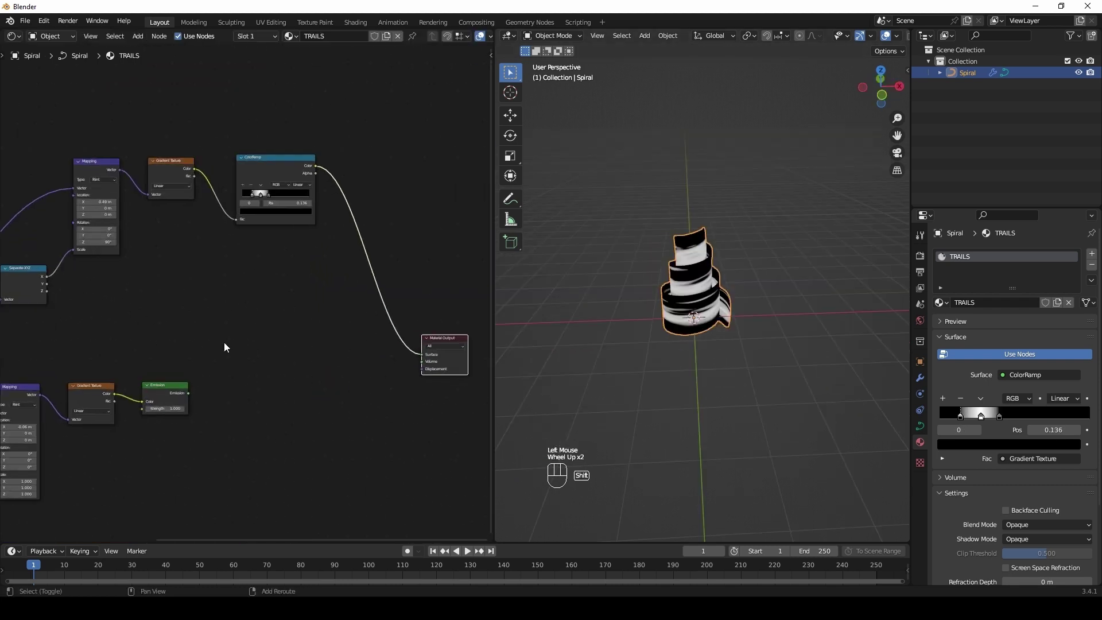
key(shift+a)
text(mix)
click(299, 352)
scroll(301, 343, up, 4)
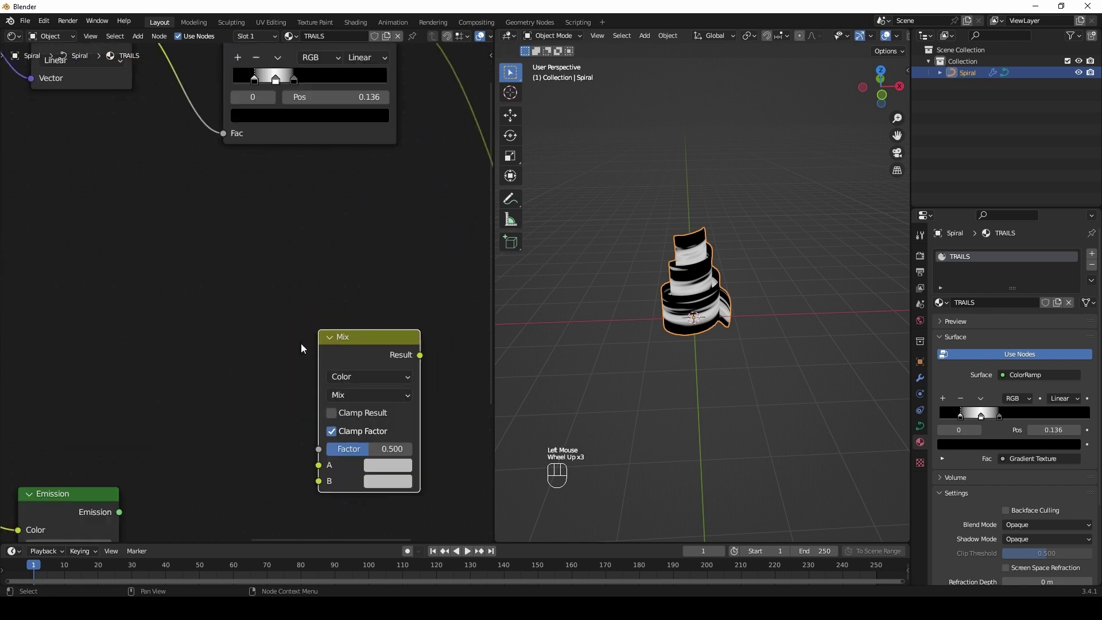
click(222, 279)
middle_drag(301, 343, 246, 315)
click(224, 330)
scroll(225, 333, down, 3)
scroll(248, 319, down, 1)
- Connect the lower Gradient Texture to Mix input A and the ColorRamp to B, and feed the result through Emission to the Material Output
drag(315, 299, 385, 253)
middle_drag(350, 287, 316, 279)
drag(136, 365, 331, 376)
drag(414, 316, 465, 313)
middle_drag(328, 338, 166, 322)
drag(165, 362, 226, 355)
drag(300, 301, 389, 301)
alt+drag(224, 356, 276, 352)
drag(276, 351, 308, 292)
middle_drag(172, 338, 266, 330)
drag(5, 349, 202, 290)
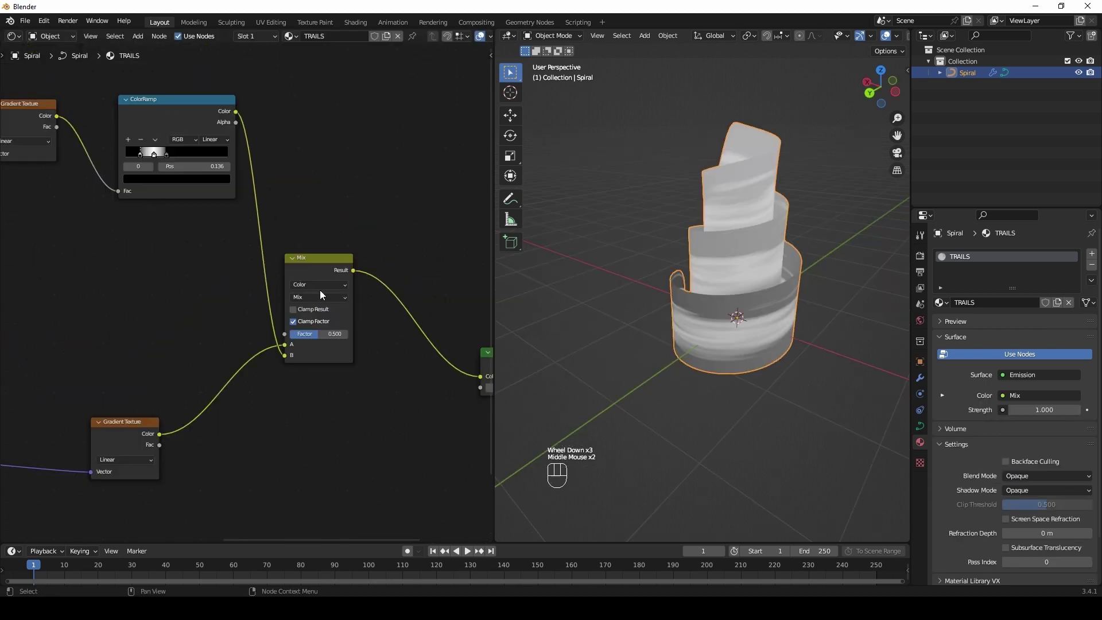
- Set the Mix node's blend mode to Multiply and the lower mapping's X location to 0 m
click(322, 296)
click(321, 334)
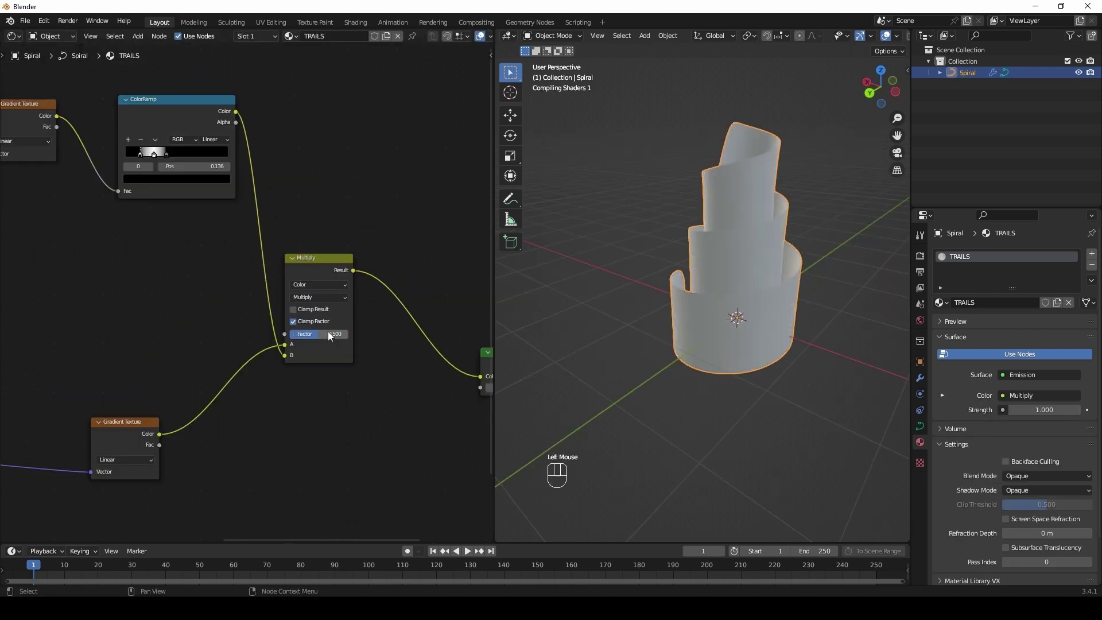
middle_drag(330, 336, 509, 240)
drag(113, 397, 120, 397)
- Move the lower Gradient Texture away from the Multiply node and insert a ColorRamp between them
scroll(394, 304, down, 2)
middle_drag(395, 304, 178, 301)
drag(192, 325, 90, 327)
middle_drag(92, 292, 209, 270)
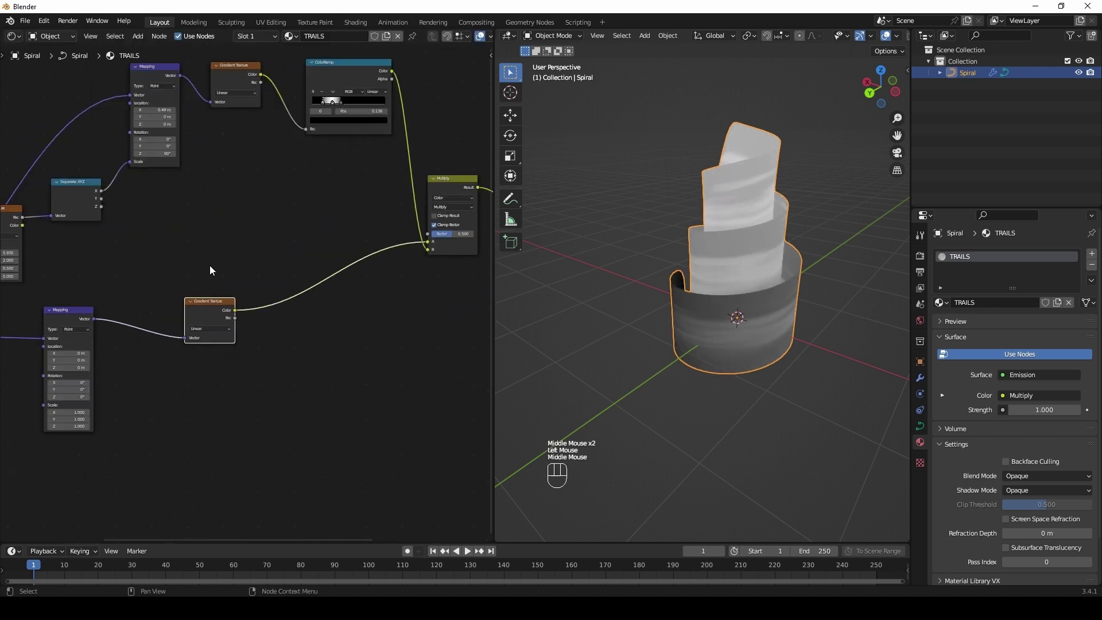
key(shift+a)
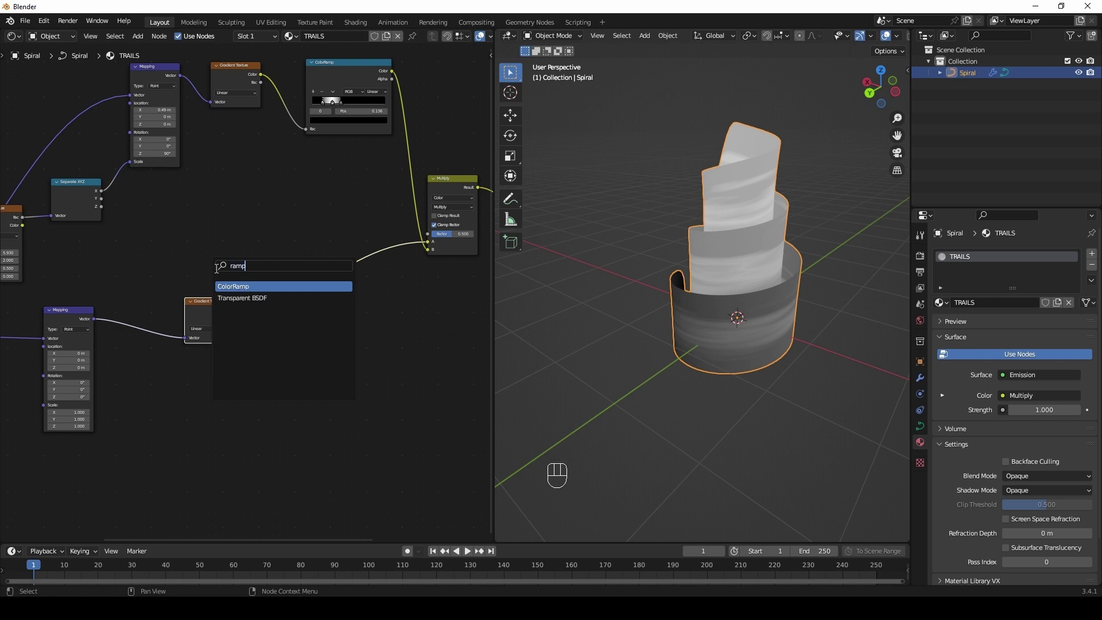
key(Return)
click(286, 266)
- Adjust the lower ColorRamp's stops so the black stop sits at 0.141, close to the white one
scroll(313, 287, up, 3)
drag(311, 308, 326, 310)
drag(419, 306, 332, 302)
- Raise the Multiply node's factor to 1.000 and set the lower mapping's X location to 0.02 m
middle_drag(332, 306, 147, 359)
middle_drag(238, 320, 9, 201)
mouse_move(177, 370)
shift+mouse_down()
mouse_move(186, 370)
mouse_move(143, 371)
mouse_move(177, 371)
shift+mouse_up()
middle_drag(298, 369, 74, 385)
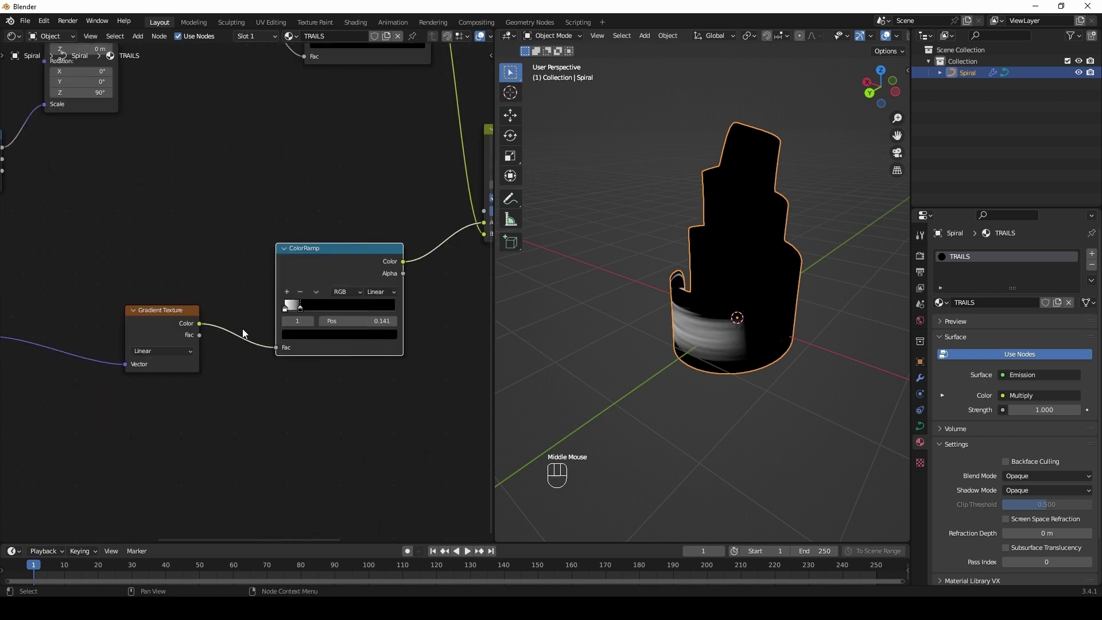
- Add a black stop before the white band in the lower ColorRamp and fine-tune the stop positions
scroll(262, 323, up, 6)
drag(372, 330, 329, 370)
click(341, 296)
click(367, 390)
drag(543, 146, 543, 221)
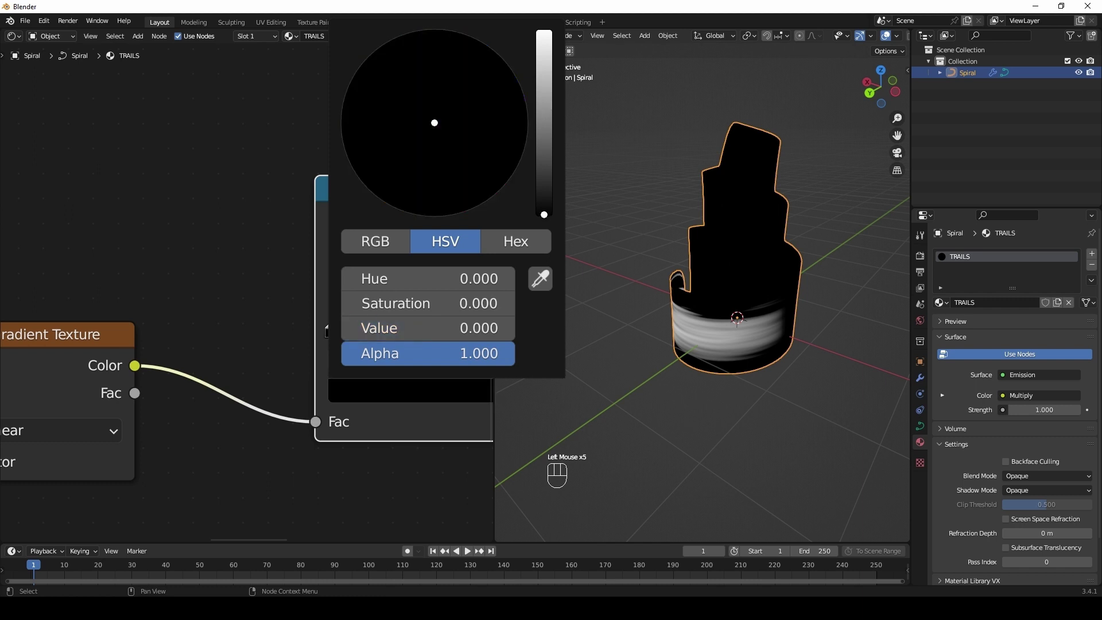
middle_drag(395, 368, 236, 368)
mouse_move(222, 334)
mouse_down()
mouse_move(233, 334)
mouse_move(187, 338)
mouse_move(214, 337)
mouse_up()
scroll(559, 297, down, 2)
middle_drag(548, 297, 595, 315)
- Connect the Noise Texture's Fac output to the lower Mapping node's Scale
scroll(172, 321, down, 4)
middle_drag(172, 321, 80, 247)
scroll(344, 258, down, 3)
middle_drag(345, 258, 319, 255)
scroll(249, 226, down, 1)
middle_drag(247, 226, 176, 122)
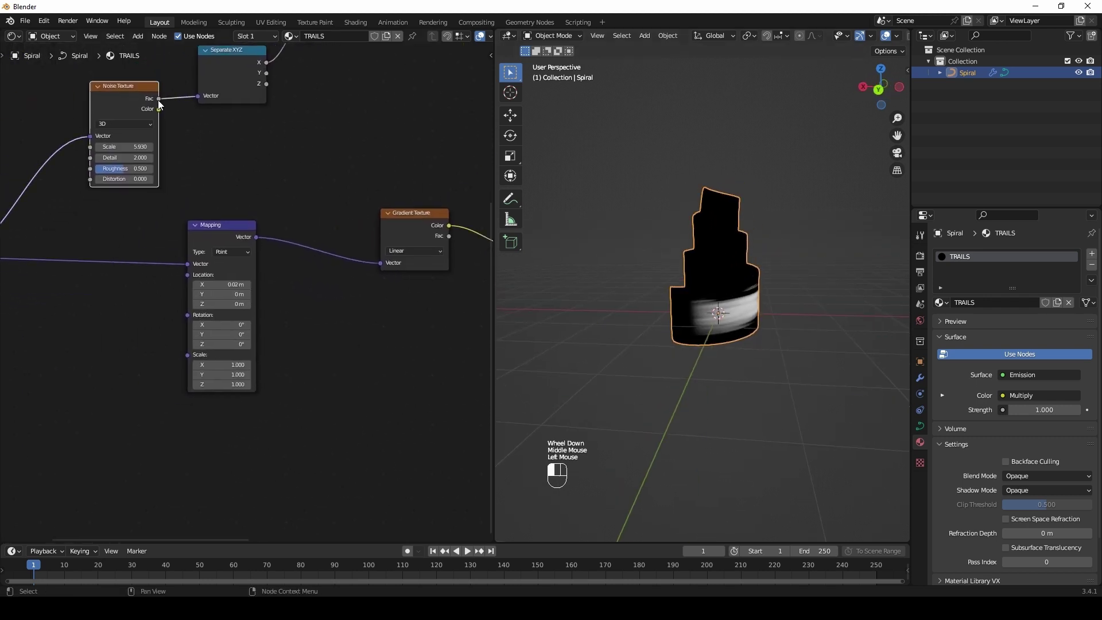
drag(181, 353, 183, 353)
middle_drag(770, 315, 837, 315)
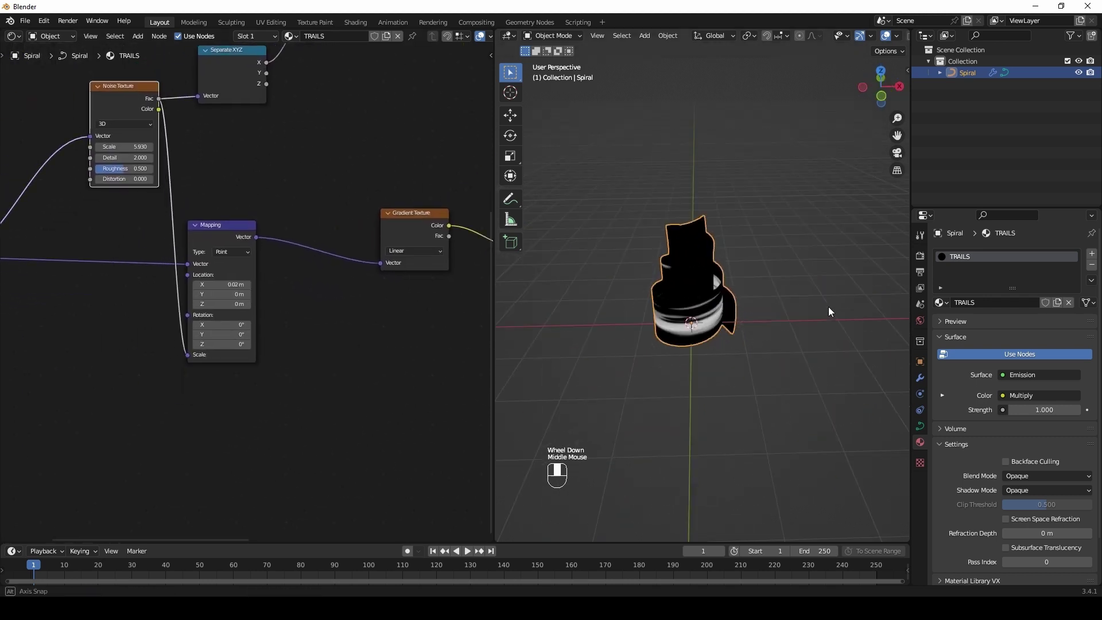
- Duplicate the Noise Texture with its UV link, connect the copy's Fac to the lower mapping's Scale, and restore Emission as the output
click(129, 87)
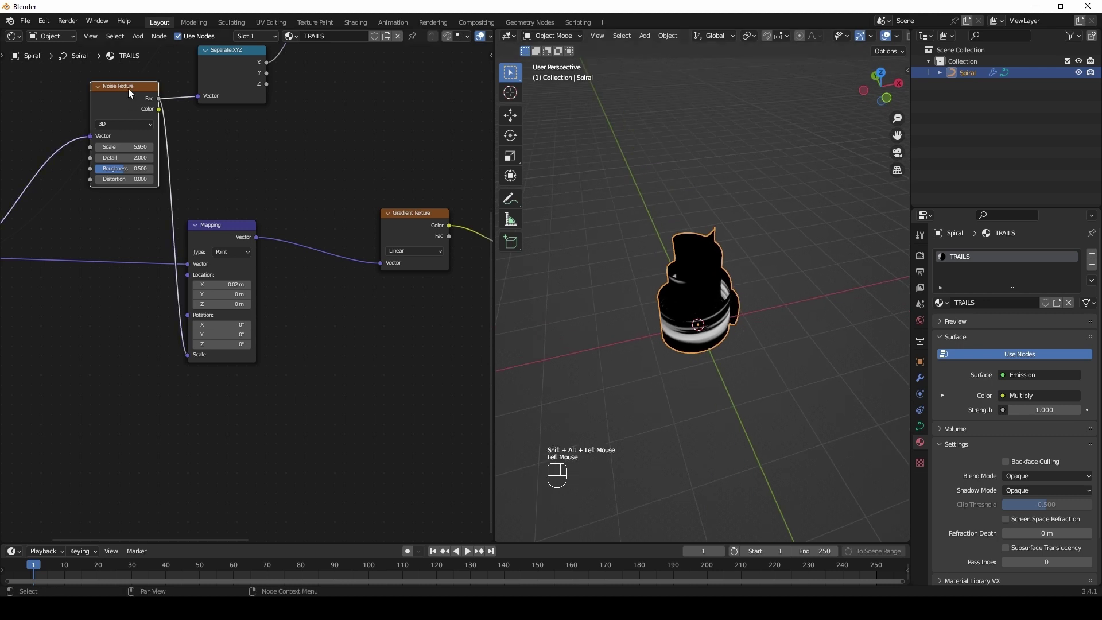
ctrl+shift+click(129, 88)
key(ctrl+shift+d)
click(143, 345)
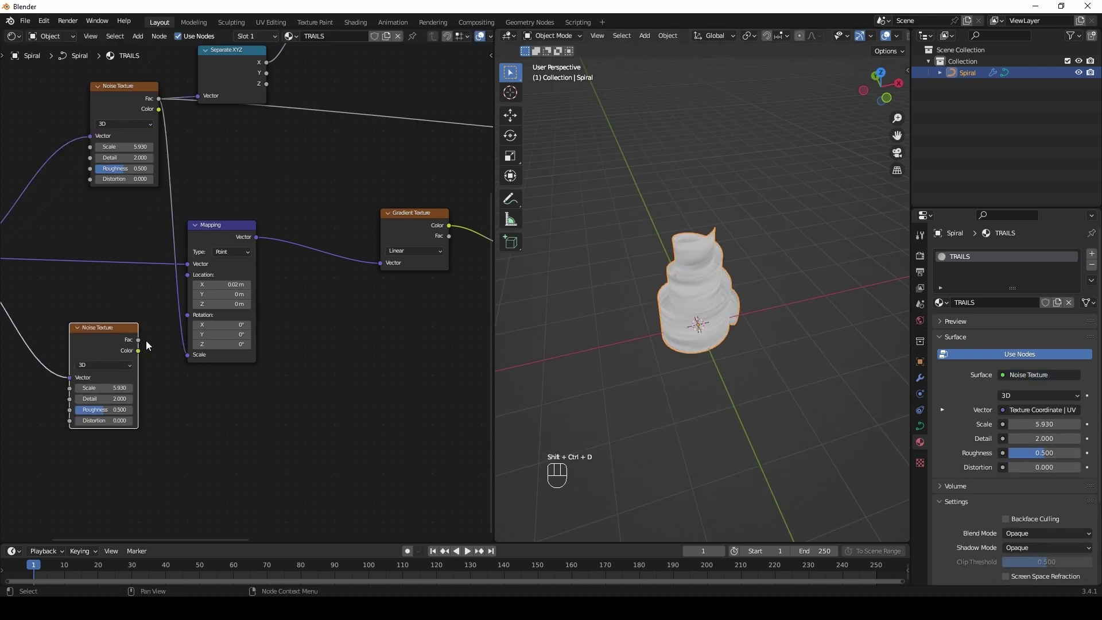
drag(188, 355, 188, 356)
middle_drag(391, 278, 148, 409)
ctrl+shift+click(201, 277)
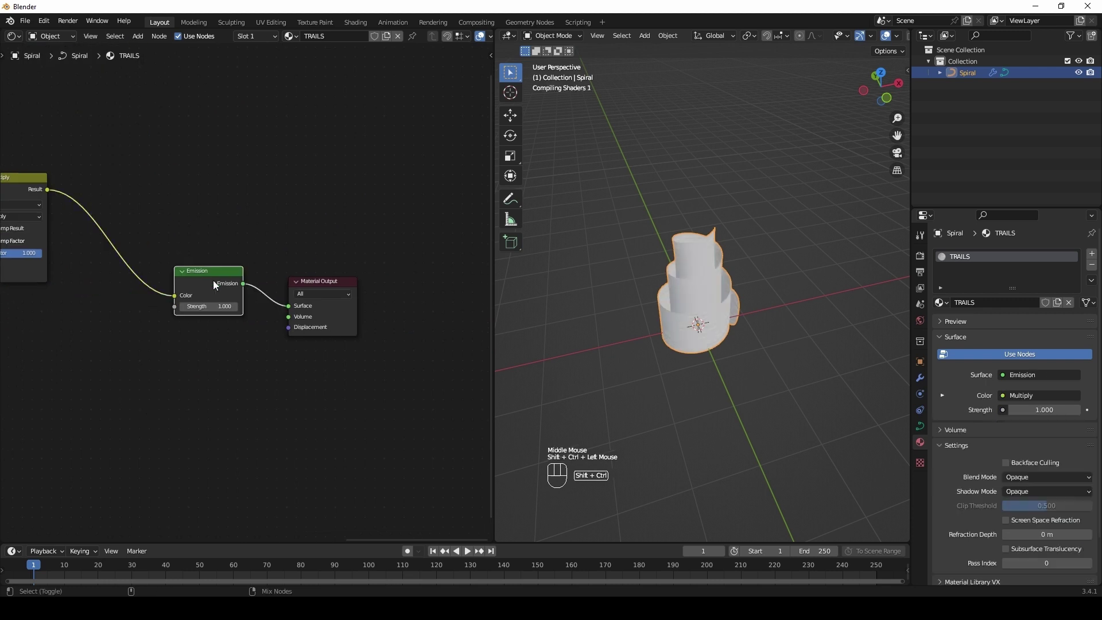
- Try a scale of 0.1 on the duplicated Noise Texture
middle_drag(161, 373, 412, 221)
scroll(166, 346, up, 4)
middle_drag(138, 396, 343, 325)
drag(252, 334, 252, 334)
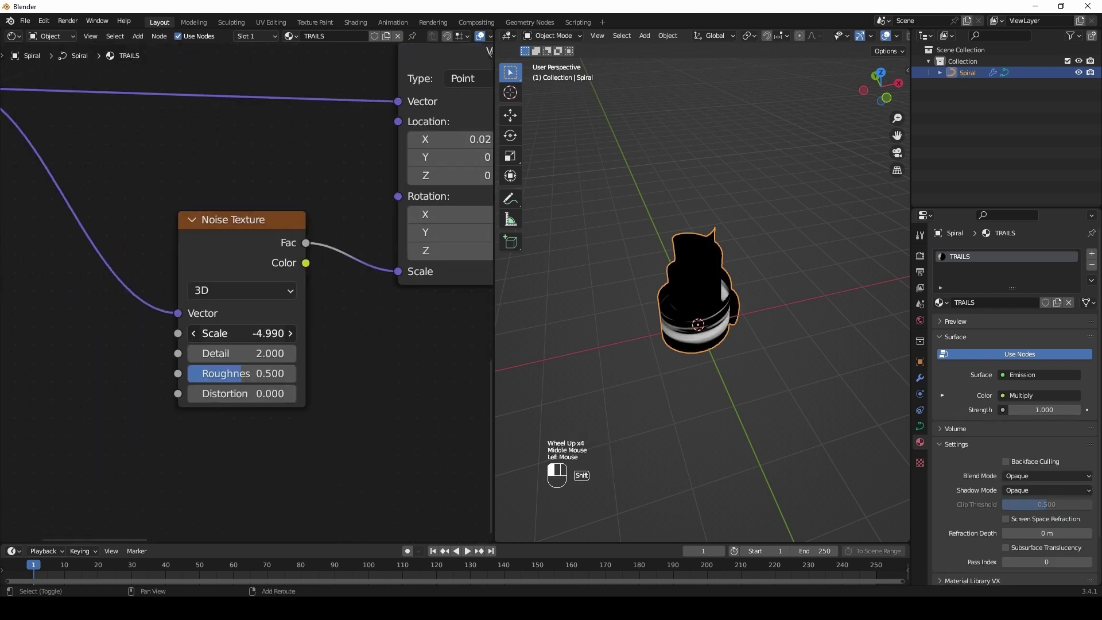
click(241, 333)
text(0.1)
key(Return)
- Adjust the duplicated Noise Texture's scale to about -2.58 and its detail to about 3.76
mouse_move(878, 270)
middle_down()
mouse_move(645, 315)
mouse_move(836, 299)
middle_up()
scroll(645, 315, up, 6)
mouse_move(258, 333)
mouse_down()
mouse_move(143, 333)
mouse_move(262, 353)
mouse_move(250, 353)
mouse_up()
scroll(722, 295, down, 1)
scroll(722, 296, down, 1)
middle_drag(579, 285, 624, 288)
- Switch the lower Noise Texture to 4D and animate its W value with a #frame multiplier expression
scroll(364, 315, down, 3)
middle_drag(397, 213, 266, 315)
middle_drag(131, 402, 240, 398)
scroll(238, 399, up, 3)
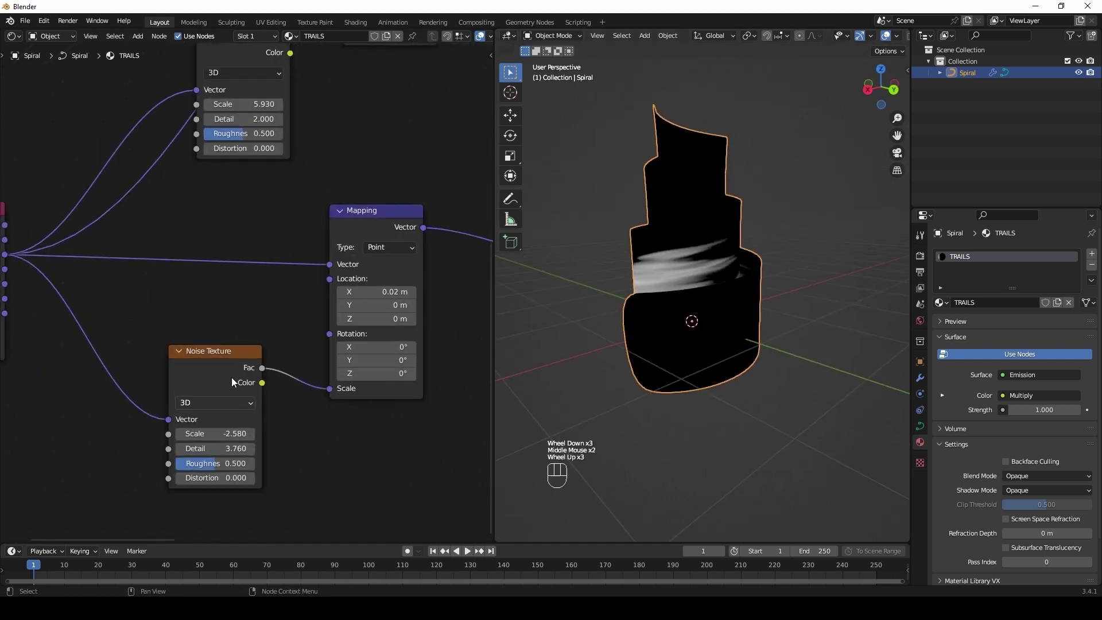
click(237, 402)
click(212, 462)
middle_drag(725, 263, 827, 241)
double_click(213, 434)
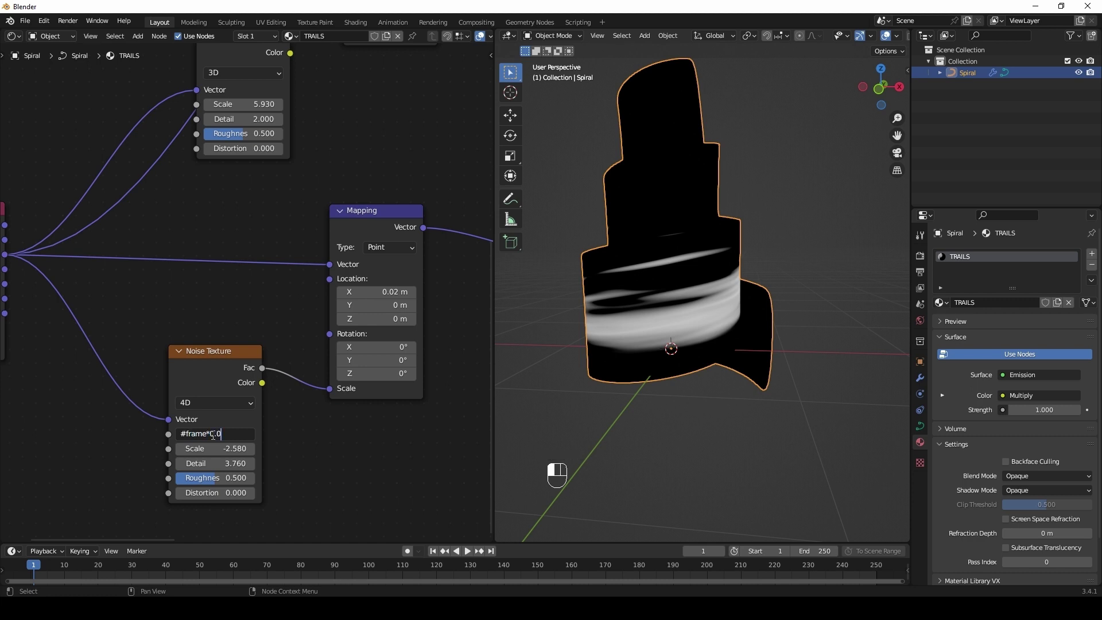
key(Return)
- Switch the upper Noise Texture to 4D and drive its W value with #frame*0.013
middle_drag(259, 217, 290, 368)
click(270, 226)
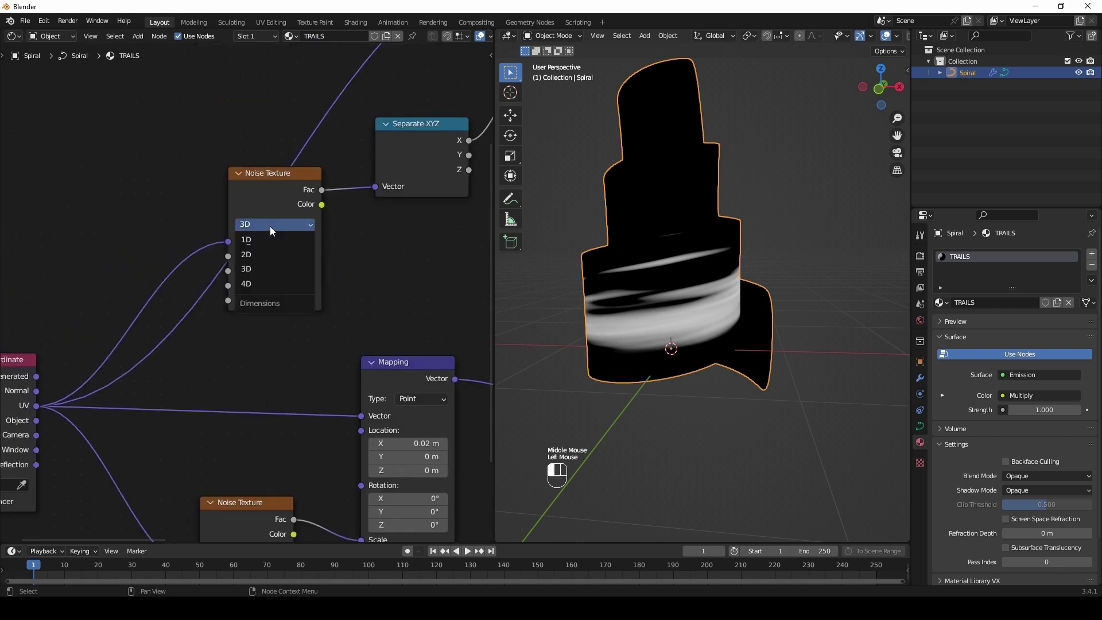
click(269, 284)
click(282, 257)
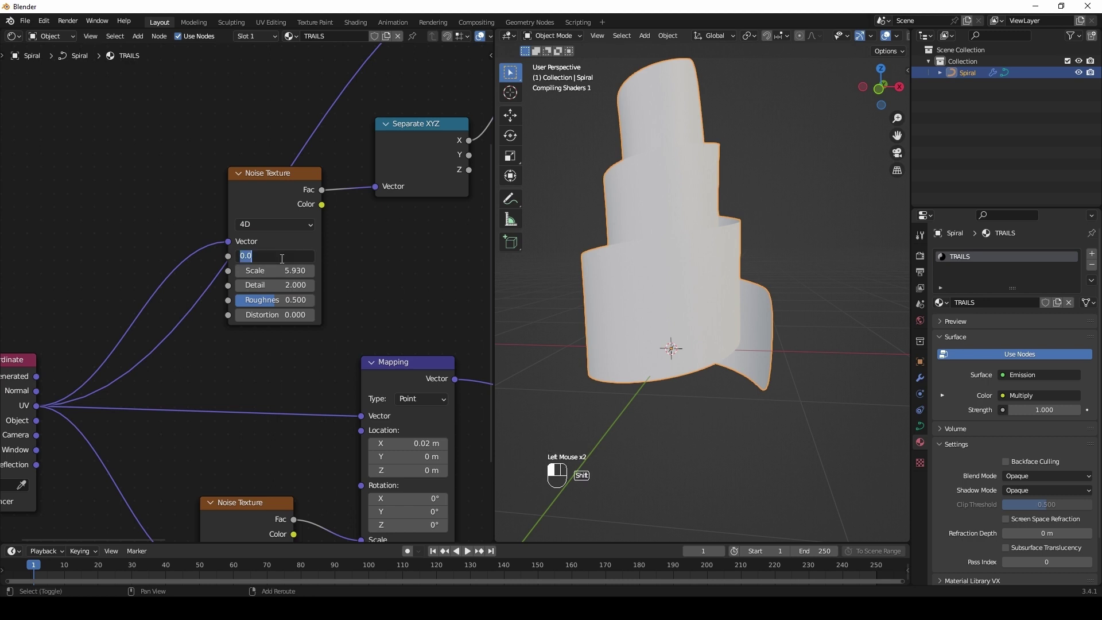
text(#Frame*0.013)
key(Return)
- Try different X locations on the lower mapping while inspecting the trail around the spiral
scroll(388, 287, down, 2)
middle_drag(677, 275, 554, 270)
middle_drag(356, 298, 165, 256)
shift+drag(221, 378, 206, 378)
middle_drag(717, 275, 605, 274)
shift+drag(211, 378, 225, 378)
middle_drag(706, 258, 671, 258)
shift+drag(231, 380, 241, 380)
- Set the lower mapping's X location to 0.5 m, enlarge the timeline area, and keyframe the value at frame 1
double_click(233, 380)
text(0.5)
key(Return)
drag(306, 543, 300, 395)
right_click(227, 304)
click(220, 297)
click(221, 296)
- Go to frame 60 and keyframe the lower mapping's X location at -0.5 m
drag(217, 417, 233, 442)
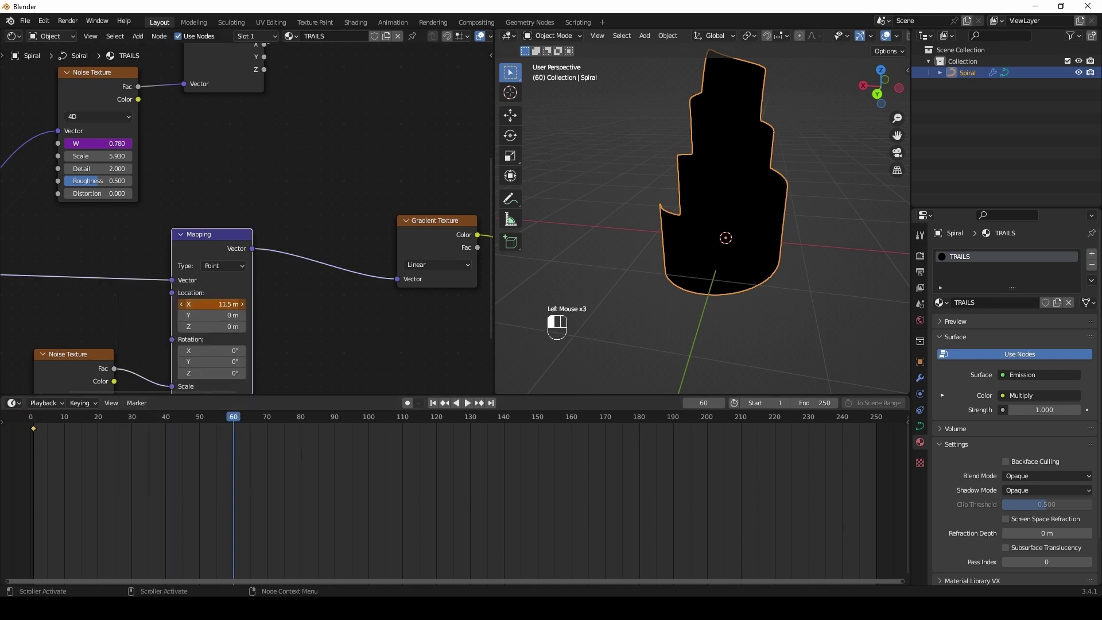
drag(246, 304, 233, 304)
scroll(234, 306, down, 1)
click(225, 301)
text(-0.)
- Show the X location curve in the Graph Editor, play the trail animation, and stop at frame 33
key(ctrl+Tab)
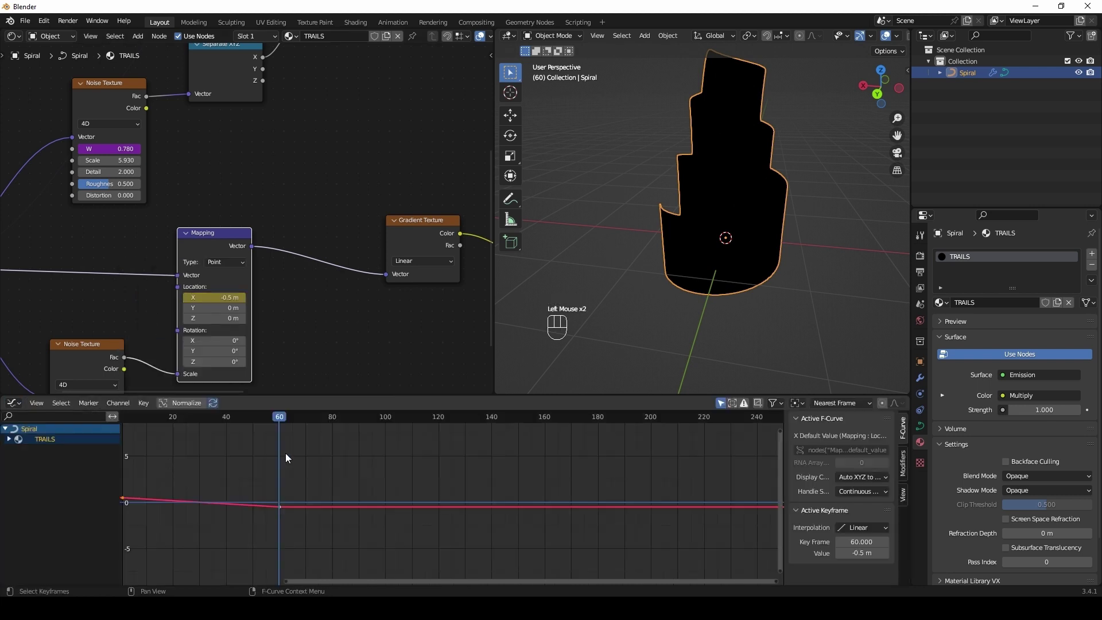
key(Home)
scroll(612, 457, down, 5)
click(376, 417)
key(space)
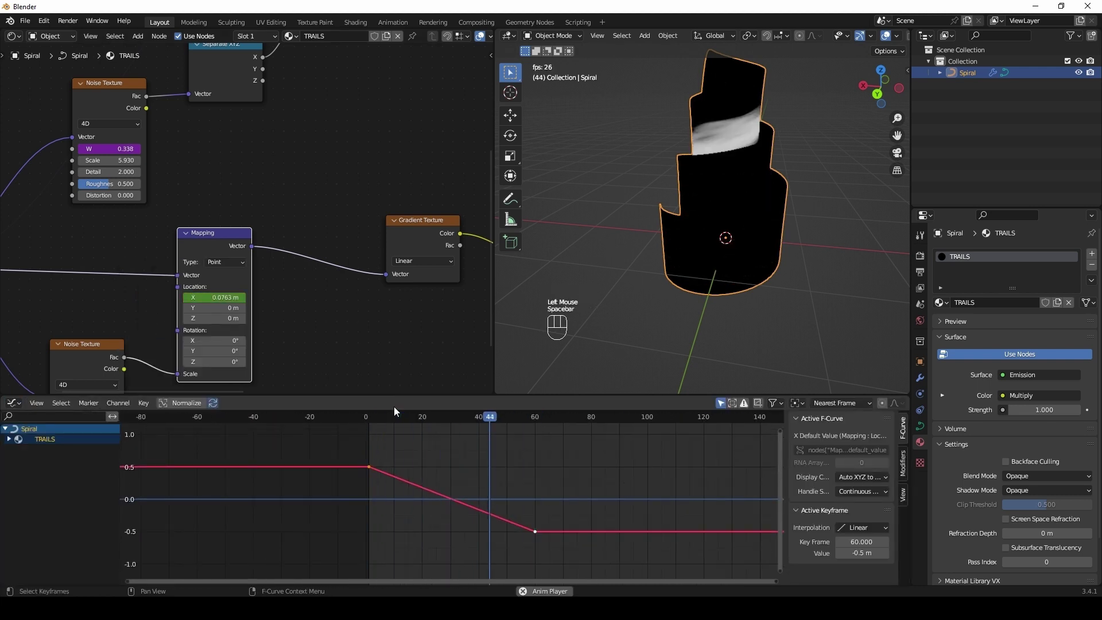
key(space)
middle_drag(631, 241, 597, 339)
mouse_move(584, 435)
mouse_down()
mouse_move(445, 408)
mouse_move(395, 415)
mouse_move(510, 495)
mouse_move(520, 483)
mouse_move(436, 476)
mouse_move(533, 505)
mouse_move(374, 459)
mouse_move(465, 459)
mouse_move(459, 450)
mouse_up()
- Rearrange the noise and mapping nodes of the lower branch into a tidier layout
scroll(379, 307, down, 5)
scroll(327, 264, up, 3)
drag(281, 152, 305, 140)
middle_drag(270, 291, 347, 243)
middle_drag(150, 269, 331, 269)
drag(197, 257, 210, 230)
drag(257, 199, 268, 194)
middle_drag(268, 195, 261, 145)
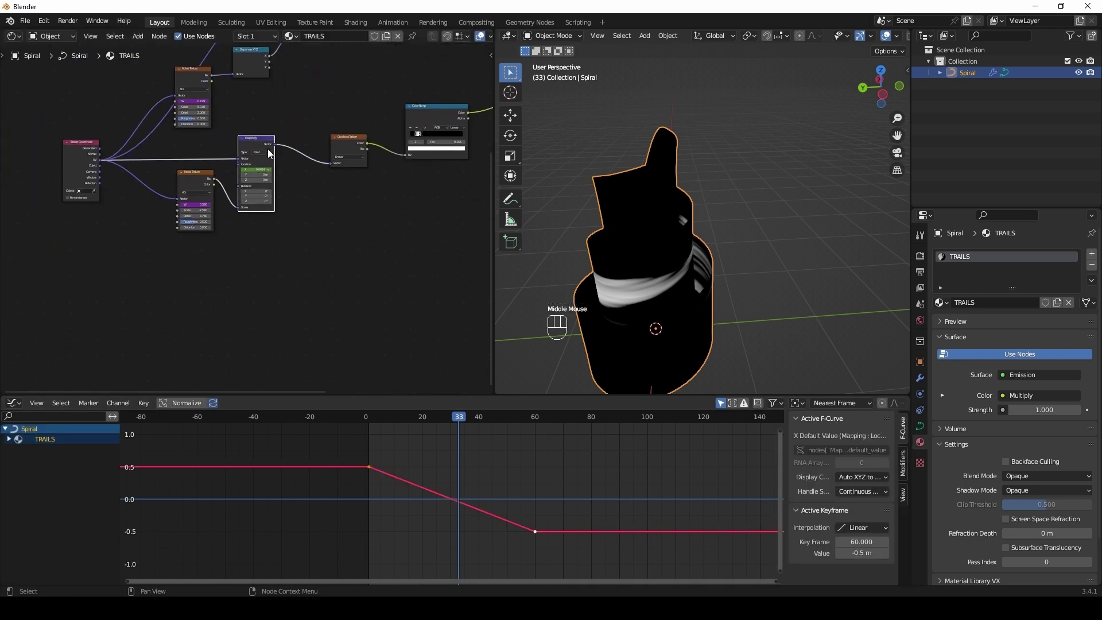
middle_drag(276, 214, 319, 261)
- Add a Voronoi Texture node below the lower Mapping node
key(shift+a)
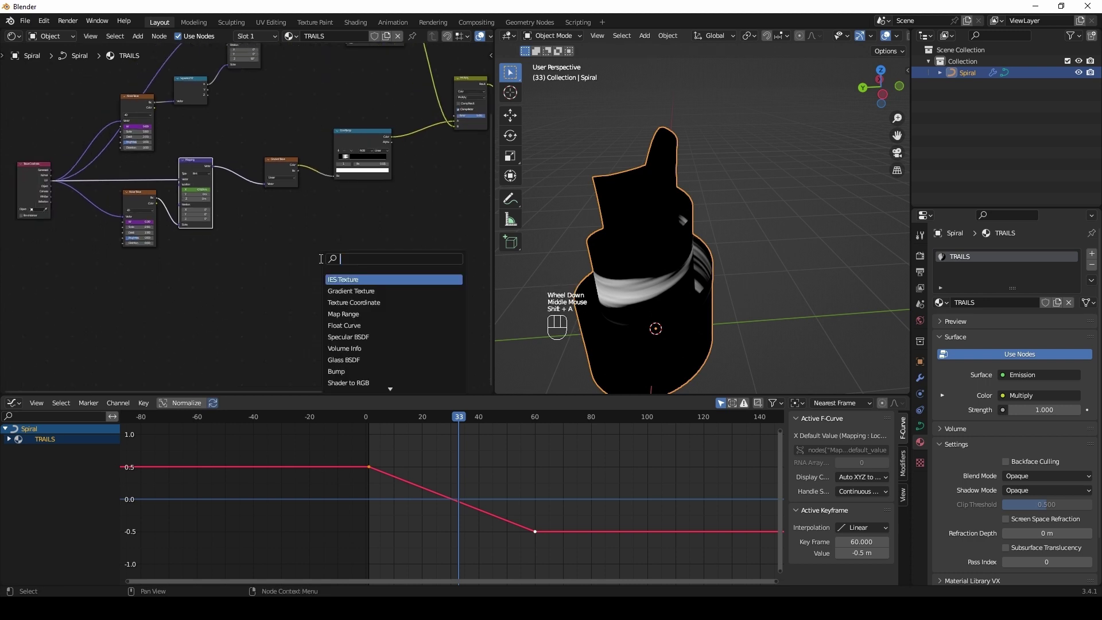
text(vor)
key(Return)
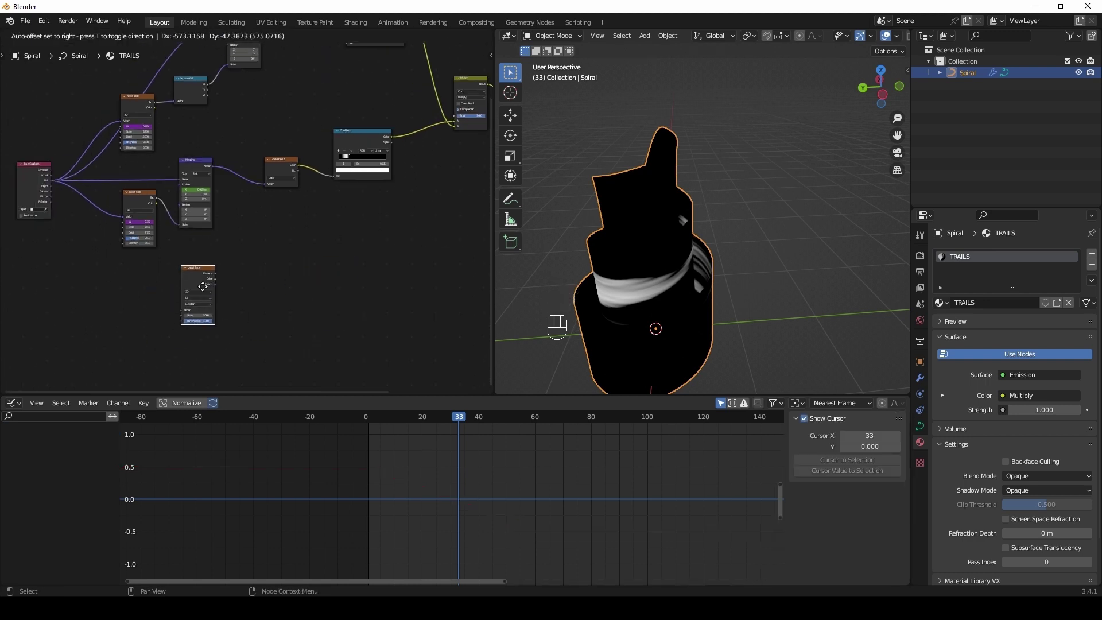
click(197, 273)
- Add a ColorRamp beside the Voronoi Texture and connect the Voronoi Distance output to its Fac input
key(shift+a)
click(315, 288)
text(ramp)
key(Down)
key(Return)
click(305, 264)
scroll(241, 246, up, 4)
middle_drag(228, 251, 205, 198)
drag(169, 242, 328, 299)
- Duplicate the lower Mapping node with its input links, detach the noise link from its Scale, and connect it to the Voronoi Vector input
scroll(270, 212, down, 2)
middle_drag(242, 204, 374, 217)
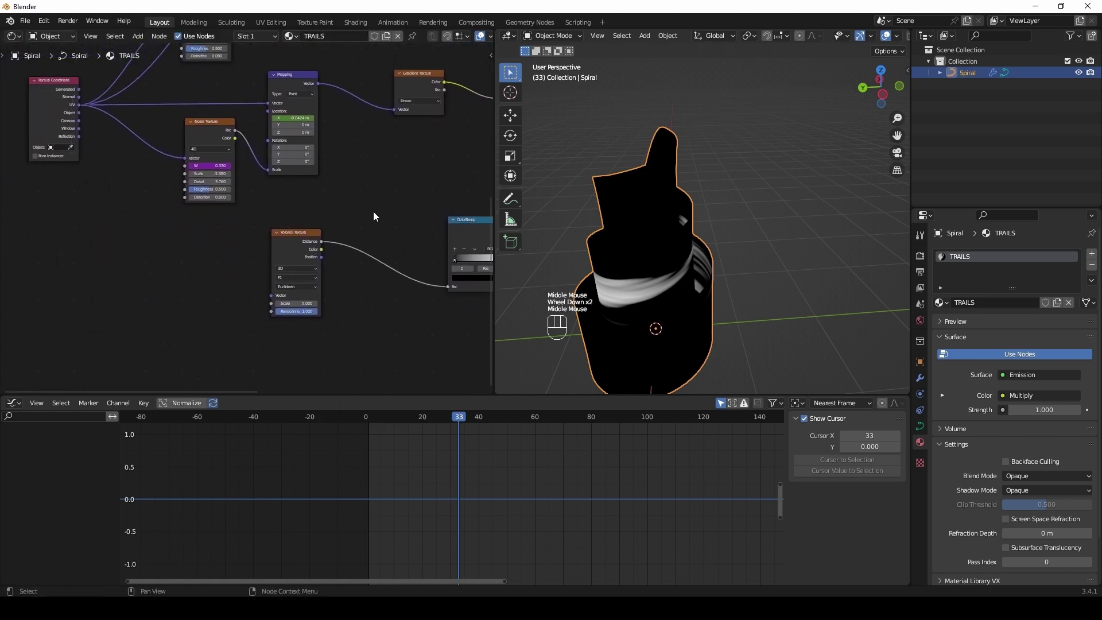
click(308, 80)
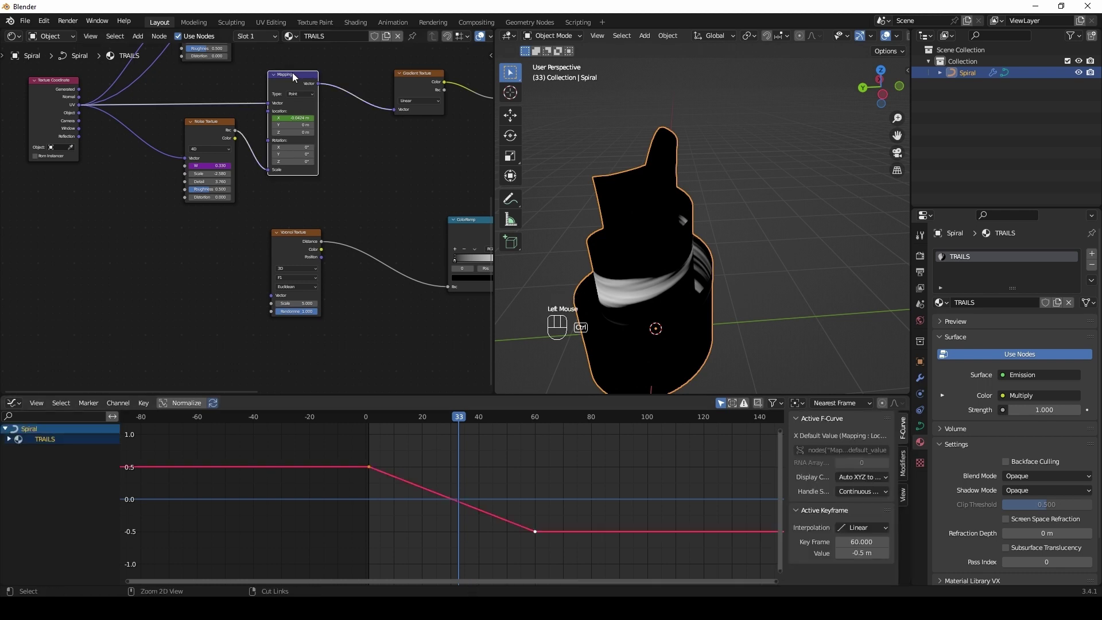
key(ctrl+shift+d)
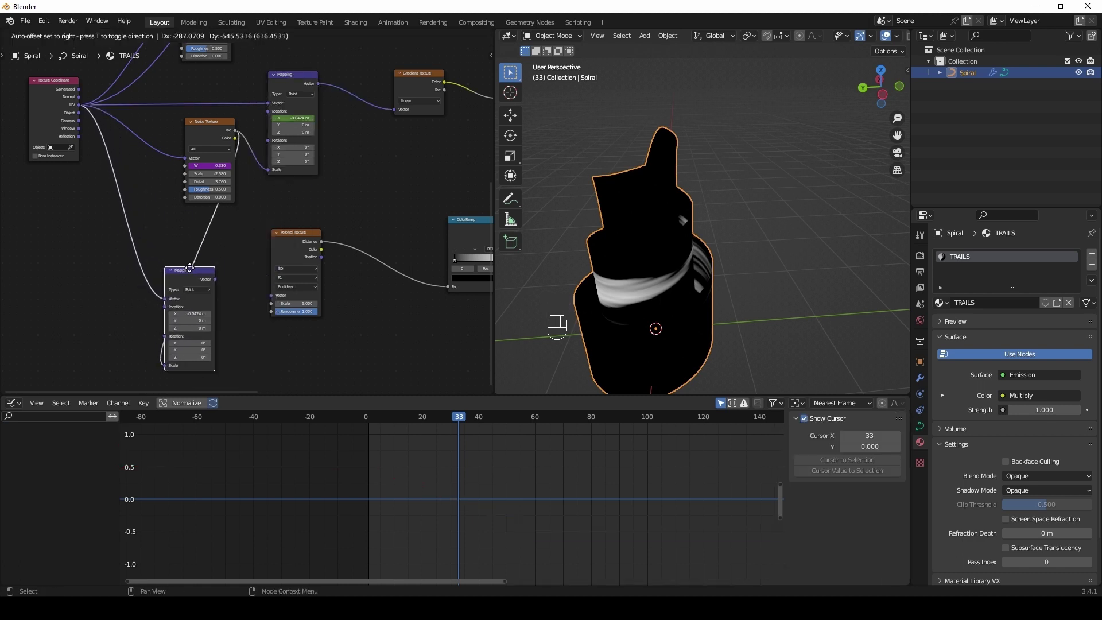
click(190, 270)
drag(166, 366, 151, 364)
drag(207, 284, 274, 296)
- Preview the Voronoi ColorRamp on the spiral, with the new Mapping's X location at 0 m and the ramp's black stop at 0.386
middle_drag(358, 291, 232, 261)
ctrl+shift+click(309, 226)
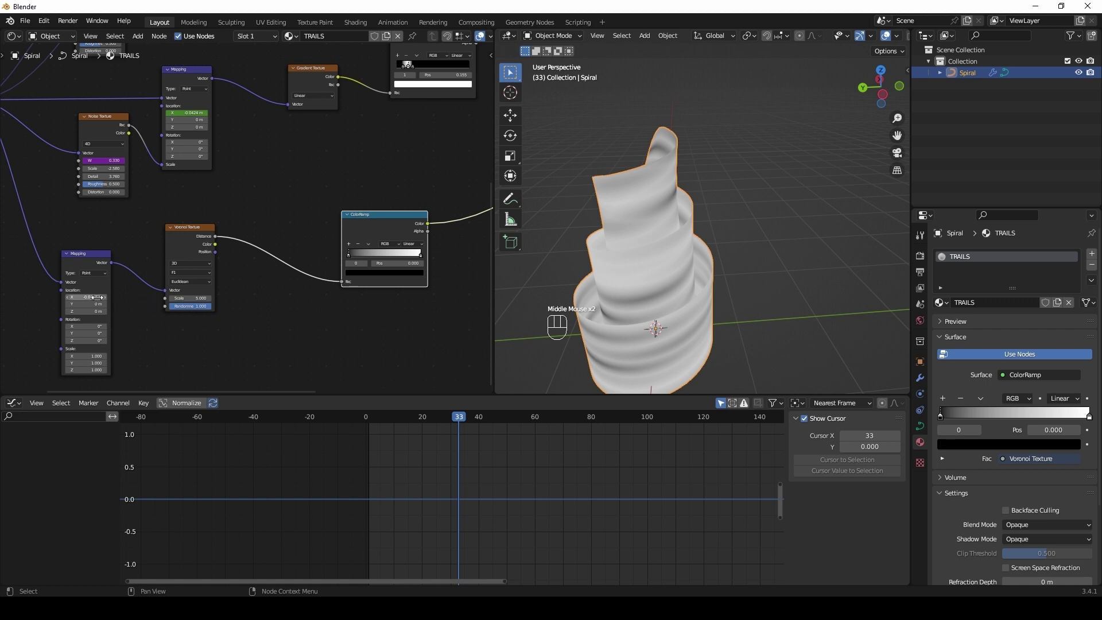
drag(95, 298, 95, 297)
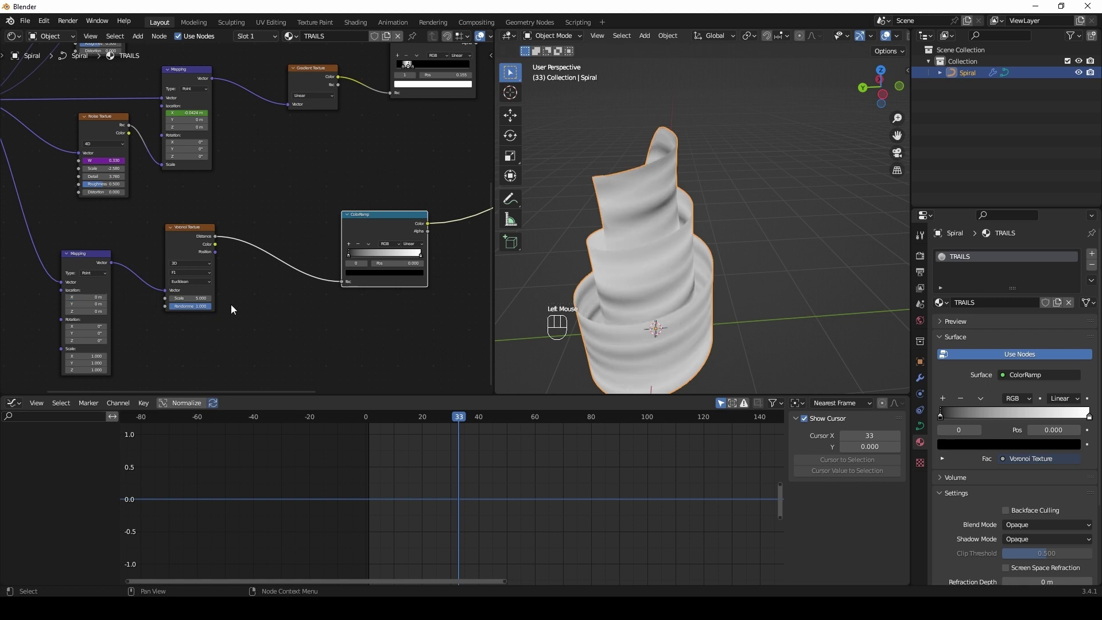
drag(349, 256, 378, 256)
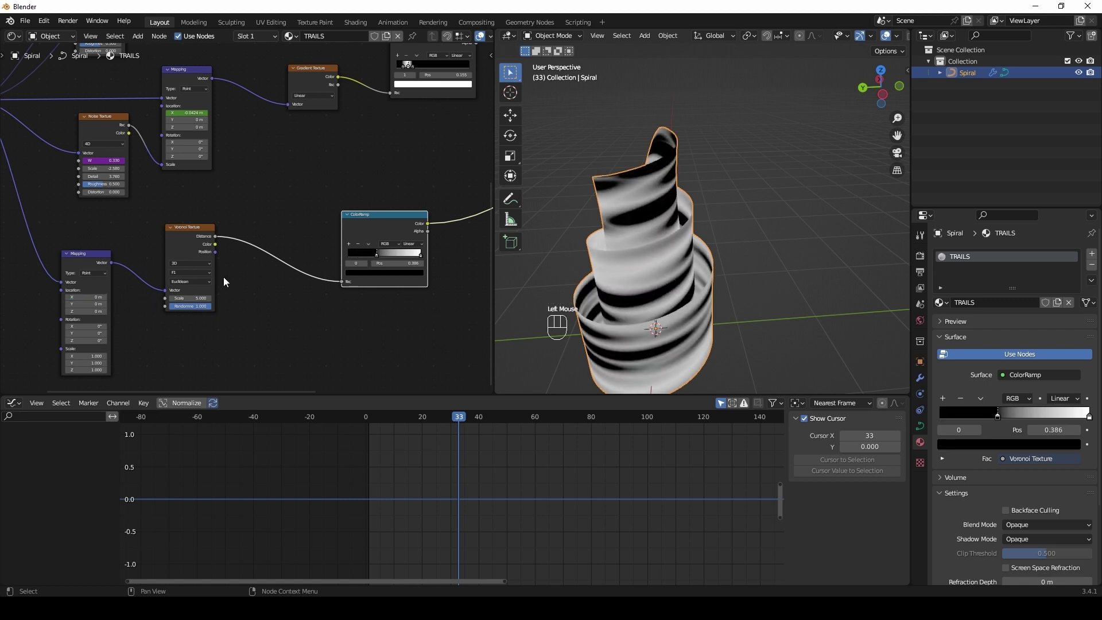
- Set the Voronoi Texture scale to about 43.29 and its Mapping node's Y scale to 0.5
middle_drag(222, 277, 223, 205)
scroll(255, 268, up, 2)
drag(199, 247, 221, 247)
drag(49, 336, 27, 335)
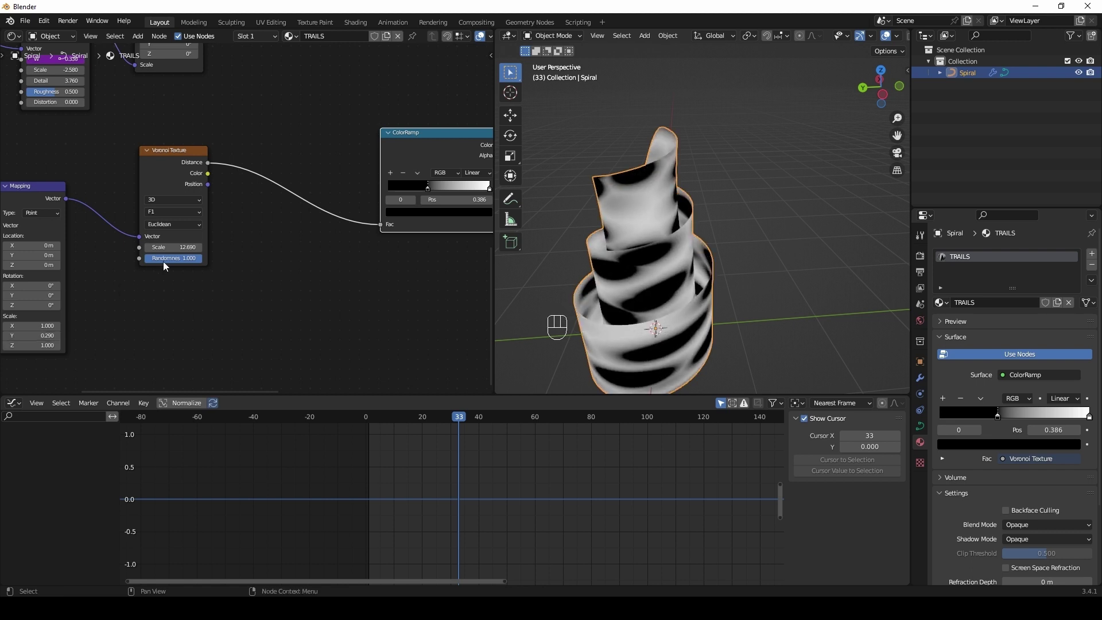
drag(176, 247, 256, 247)
click(44, 335)
text(0)
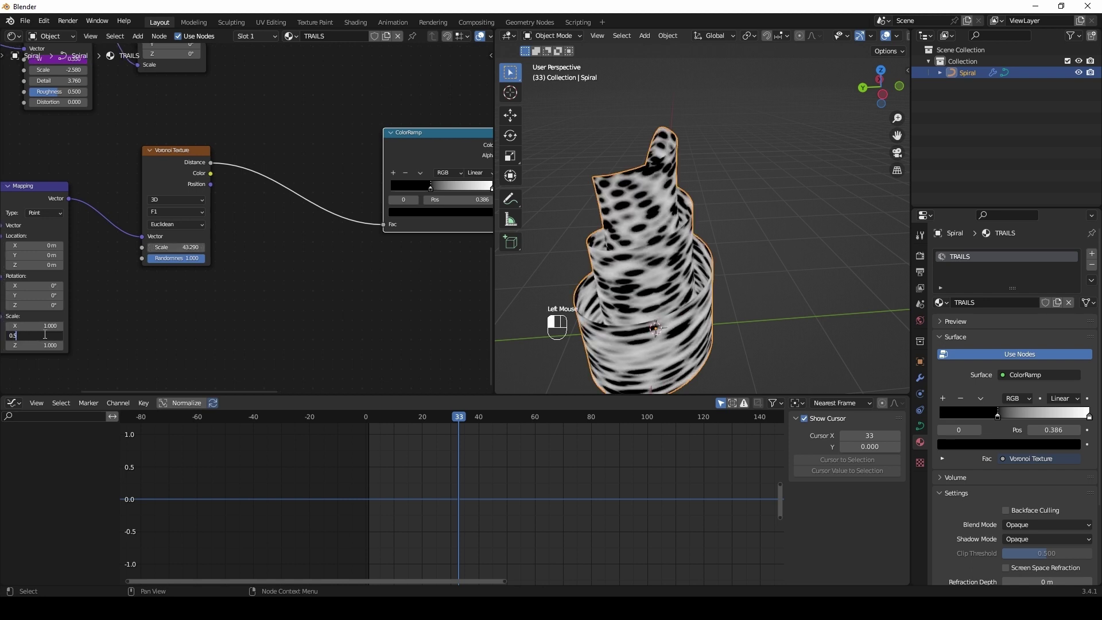
text(.3)
key(Return)
key(Return)
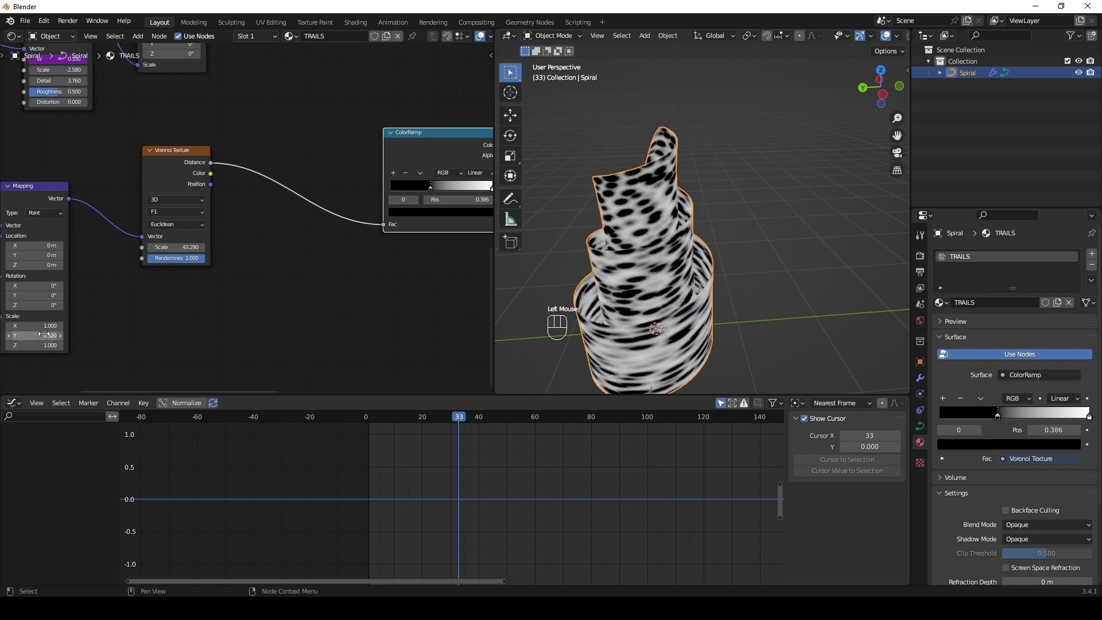
- Move the Material Output node farther from the Emission node to make room for more shader nodes
middle_drag(396, 304, 221, 264)
scroll(258, 273, down, 4)
middle_drag(314, 294, 184, 355)
drag(350, 143, 387, 142)
middle_drag(331, 172, 327, 240)
scroll(326, 240, up, 5)
middle_drag(265, 200, 226, 178)
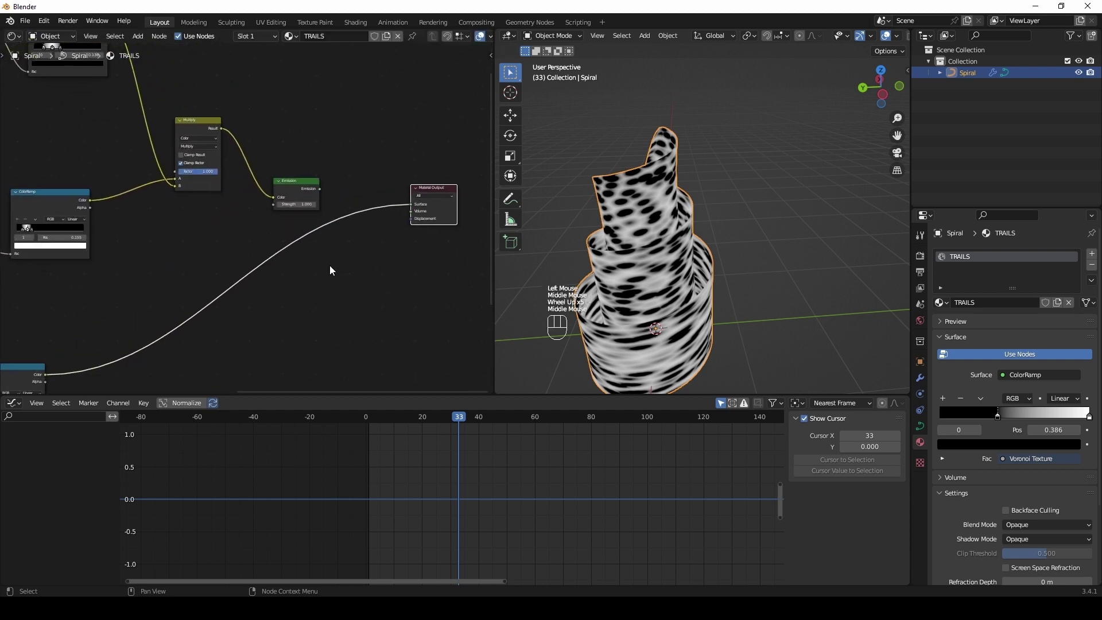
middle_drag(330, 267, 291, 210)
middle_drag(269, 115, 332, 211)
- Add a Transparent BSDF node directly above the Emission node
key(shift+a)
click(332, 211)
text(tra)
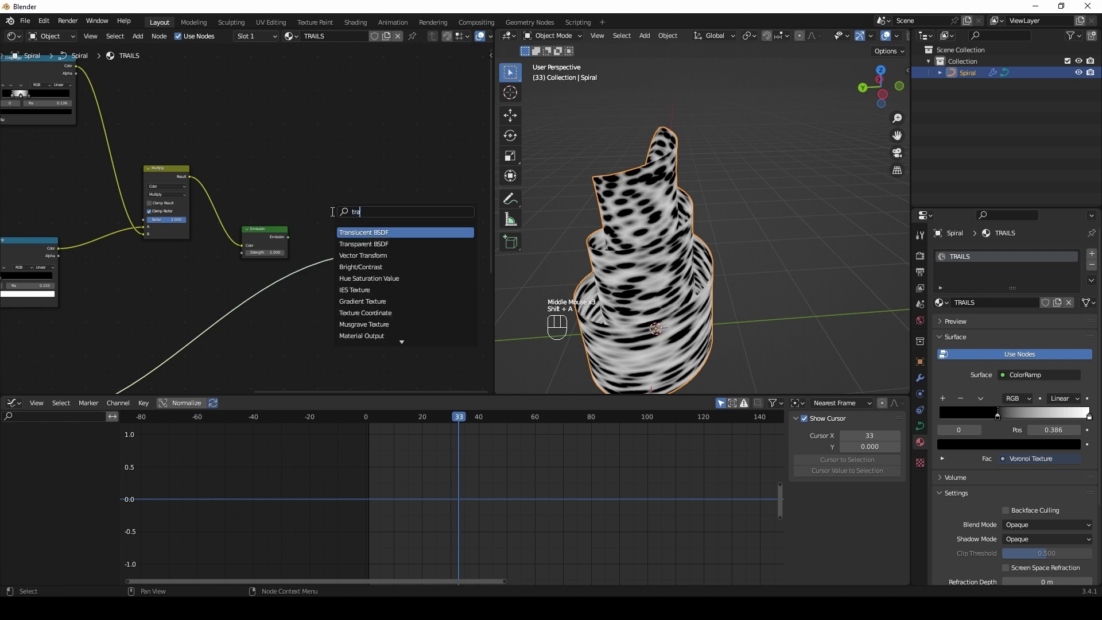
click(364, 244)
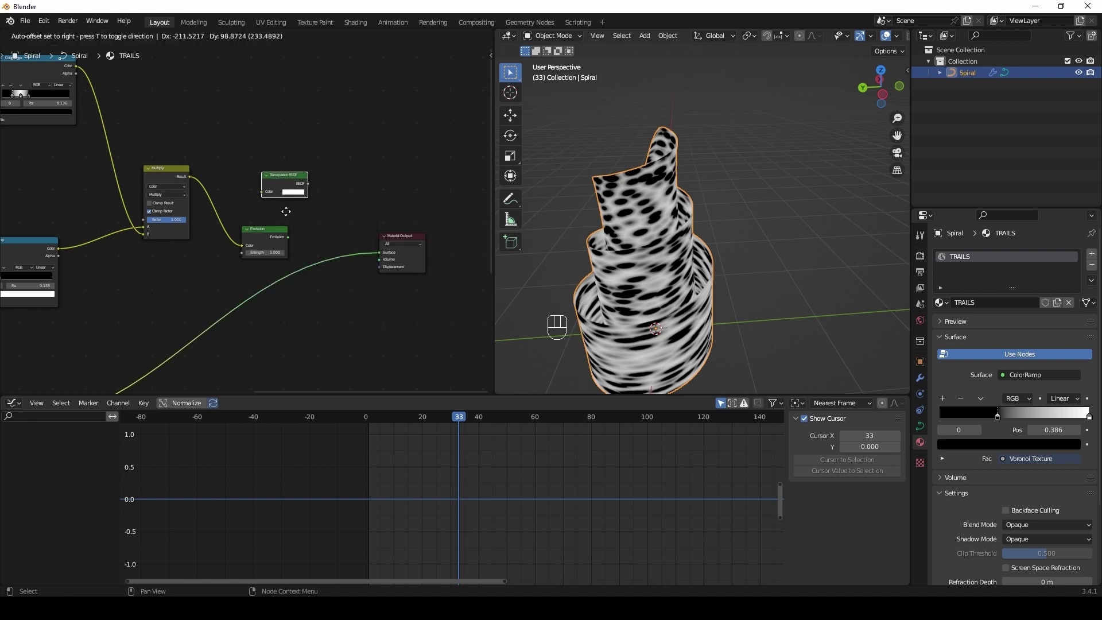
click(268, 228)
- Add a Mix Shader node between the Emission and Material Output nodes
key(shift+a)
click(298, 230)
text(mi)
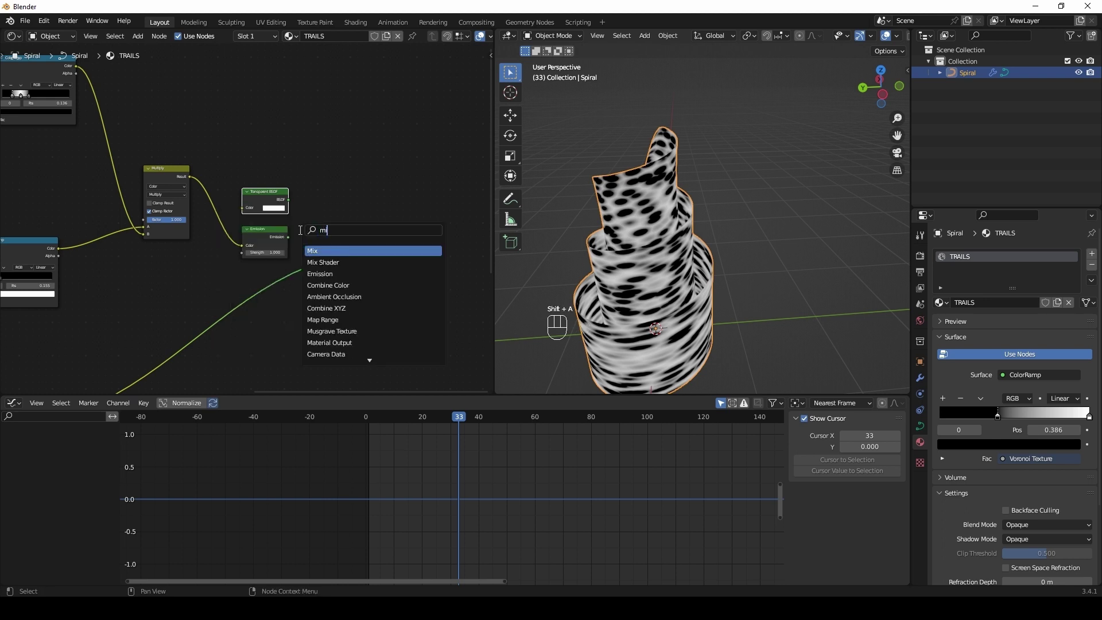
text(x)
click(326, 262)
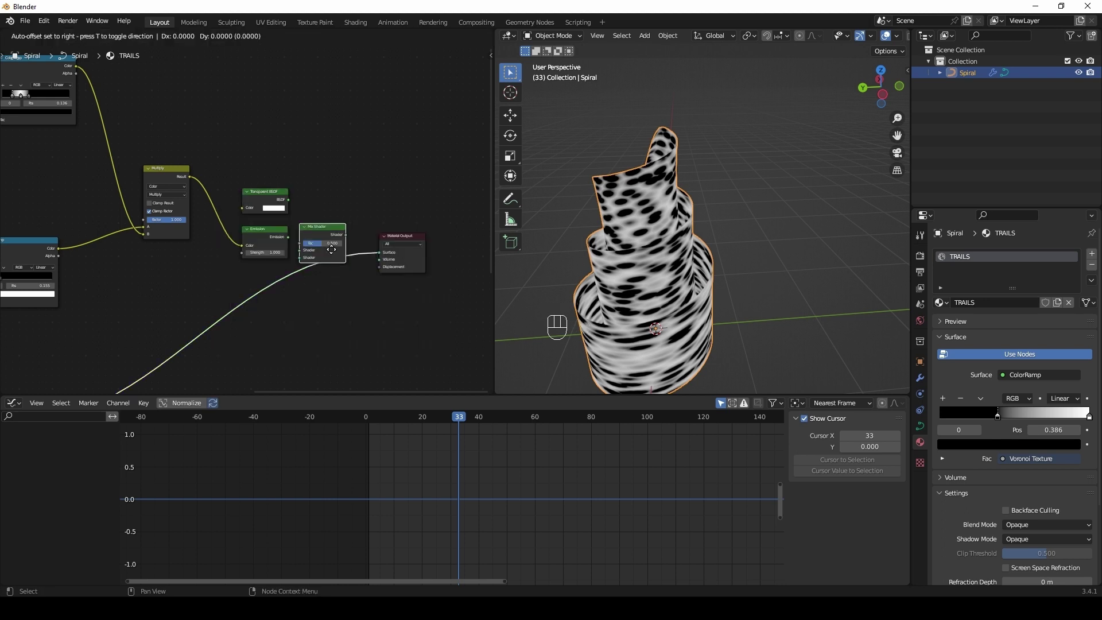
click(344, 231)
- Connect the Transparent BSDF to the first Shader input and the Emission to the second Shader input of the Mix Shader
drag(287, 236, 319, 218)
middle_drag(289, 200, 270, 155)
drag(201, 128, 290, 132)
drag(244, 130, 320, 188)
scroll(389, 191, down, 2)
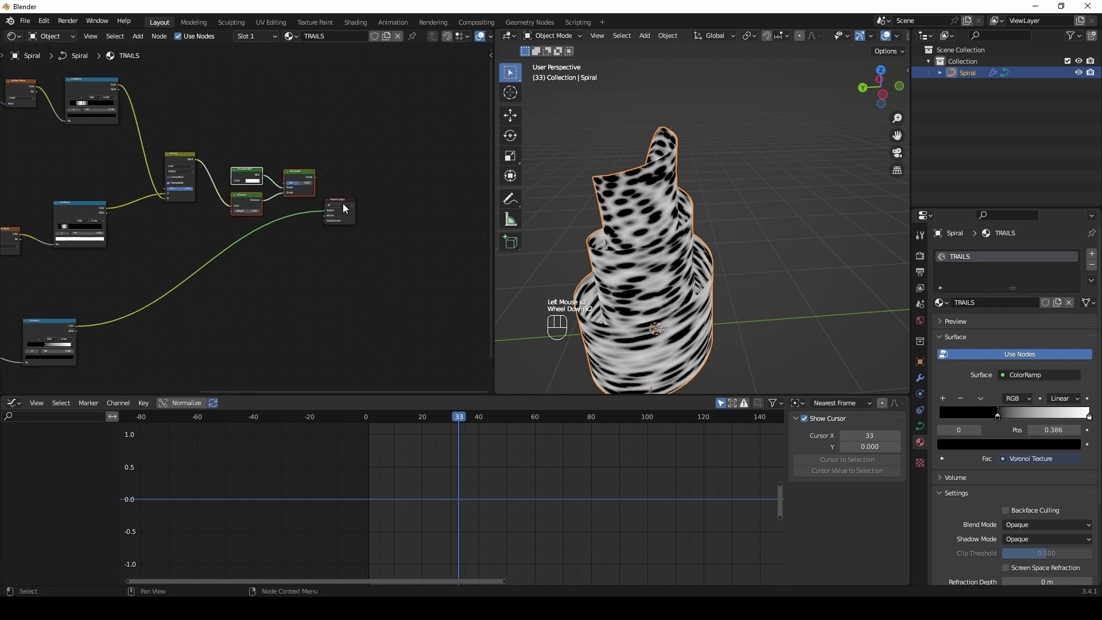
- Move the shader nodes and Material Output away from the Multiply node, and reposition the Voronoi ColorRamp
drag(347, 142, 252, 226)
key(g)
click(414, 277)
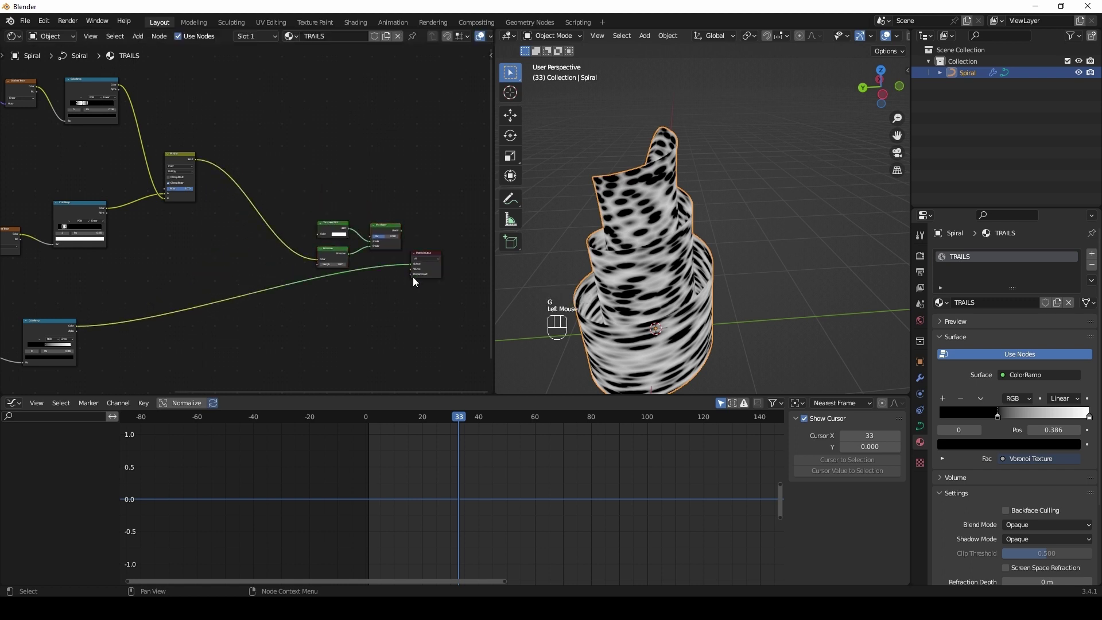
middle_drag(175, 273, 260, 239)
drag(138, 314, 173, 303)
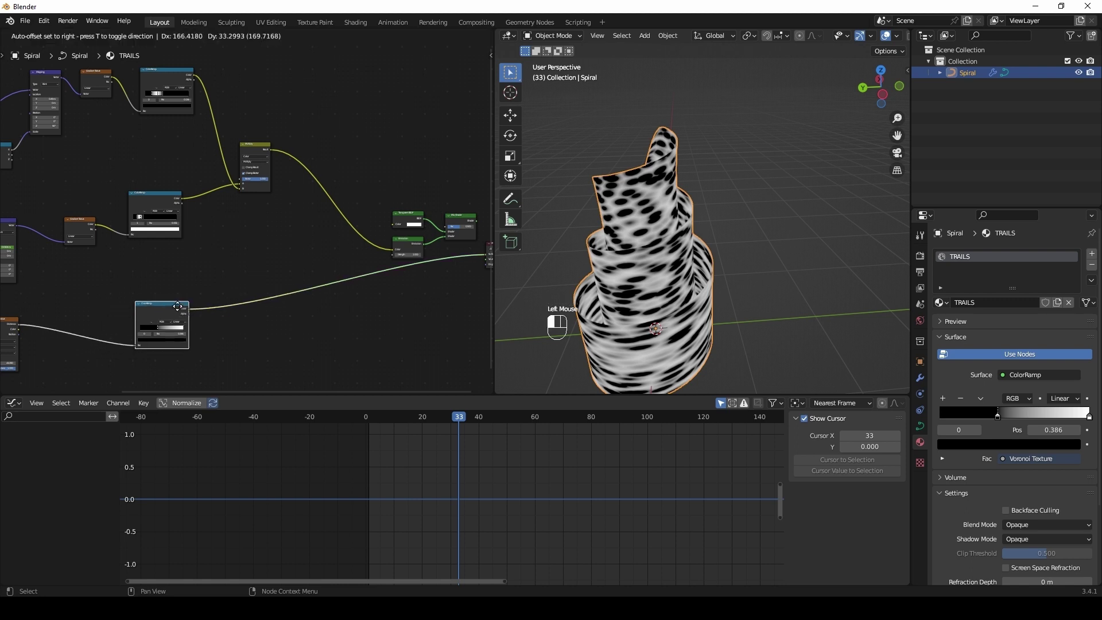
- Duplicate the Multiply node into the link between Multiply and Emission, and connect the Voronoi ColorRamp's Color to its B input
middle_drag(339, 223, 282, 239)
click(244, 153)
scroll(245, 154, up, 2)
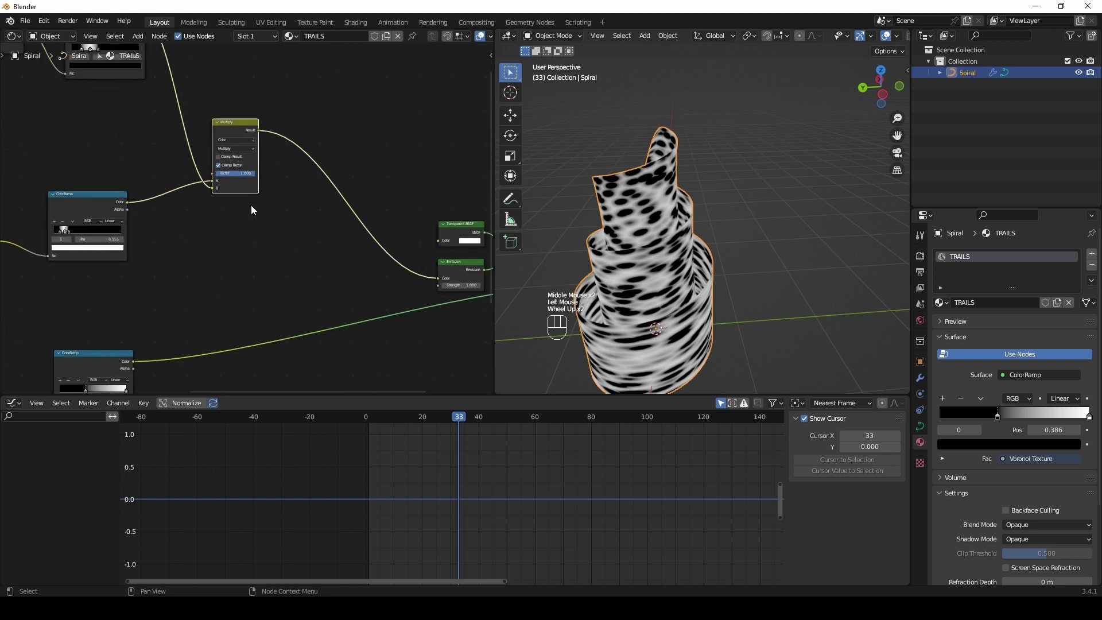
scroll(250, 204, down, 3)
key(shift+d)
click(385, 237)
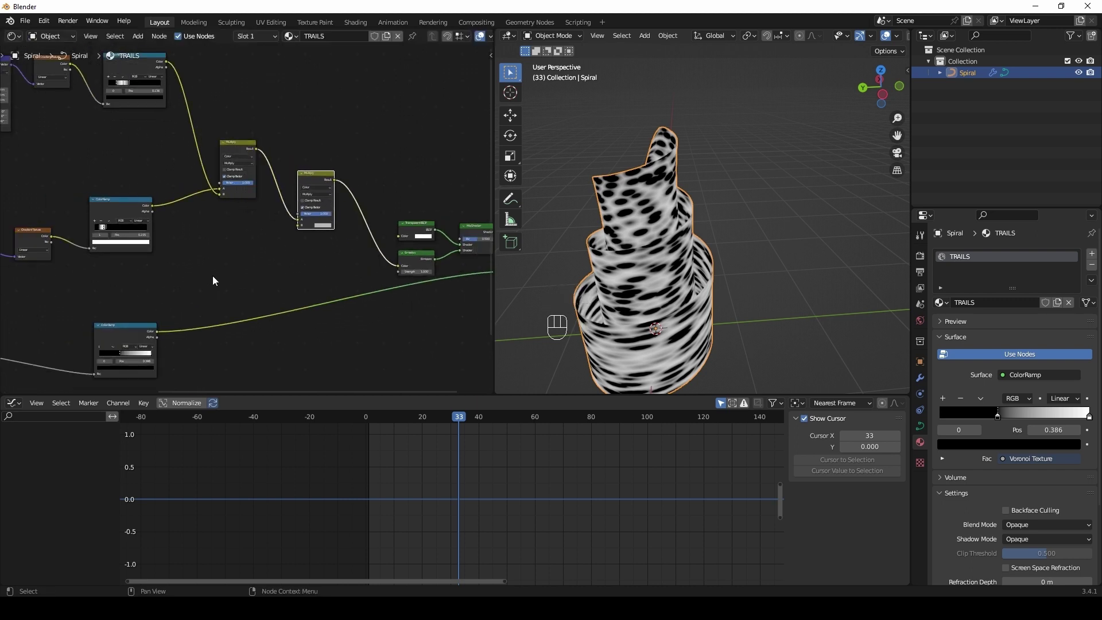
drag(156, 333, 299, 225)
- Preview the second Multiply result on the spiral and move the Material Output node above the other shader nodes
ctrl+shift+click(325, 198)
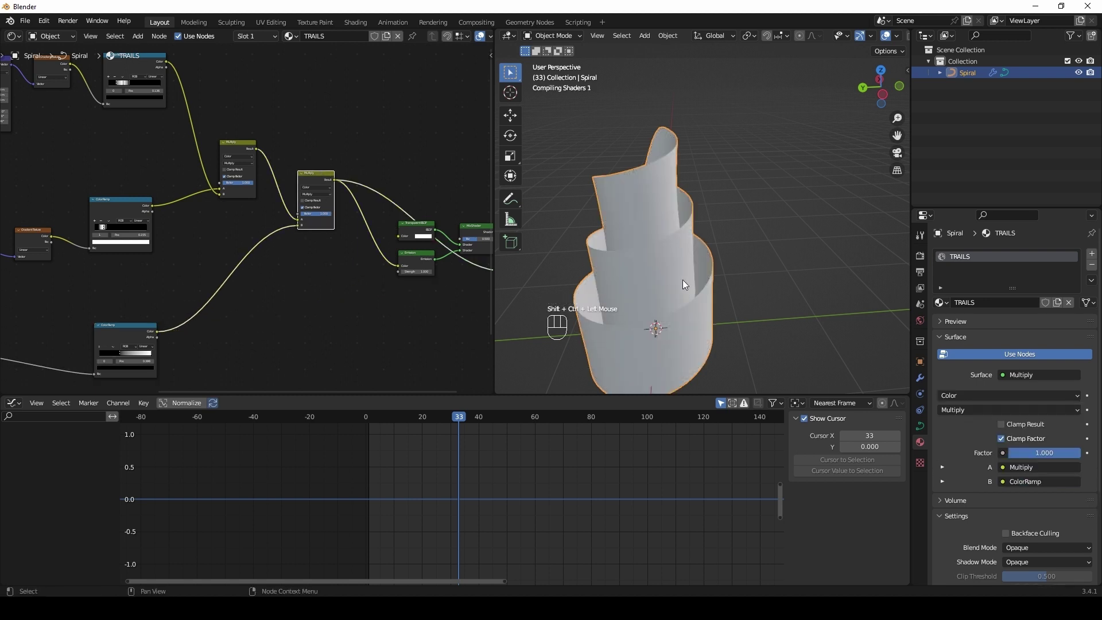
shift+middle_drag(684, 288, 765, 221)
middle_drag(765, 221, 620, 241)
middle_drag(370, 286, 273, 288)
scroll(419, 237, up, 2)
middle_drag(406, 252, 359, 224)
drag(390, 253, 415, 165)
middle_drag(293, 214, 255, 268)
scroll(315, 206, down, 1)
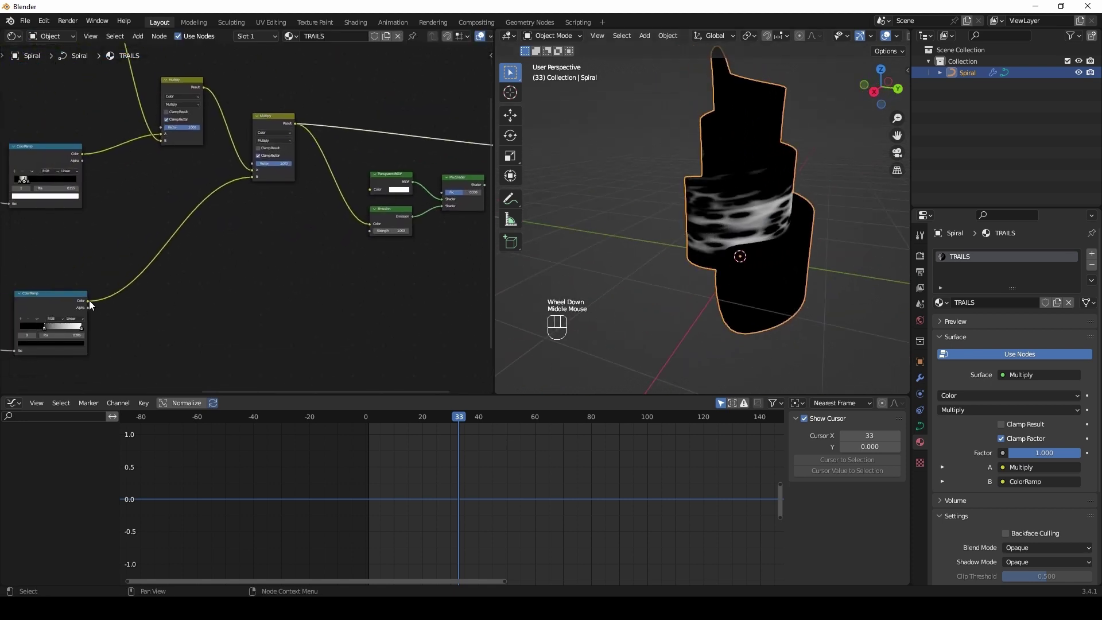
- Add another ColorRamp below the Emission node, with its Fac fed by the Voronoi ColorRamp's Color output
drag(88, 301, 285, 319)
drag(365, 315, 365, 315)
text(s)
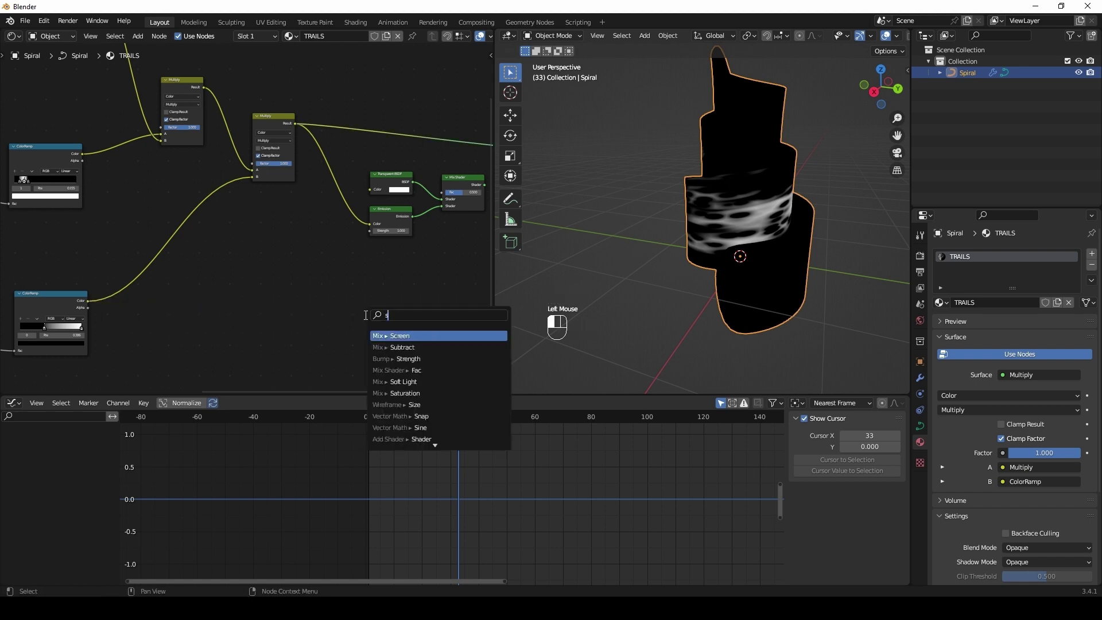
key(BackSpace)
text(ramp)
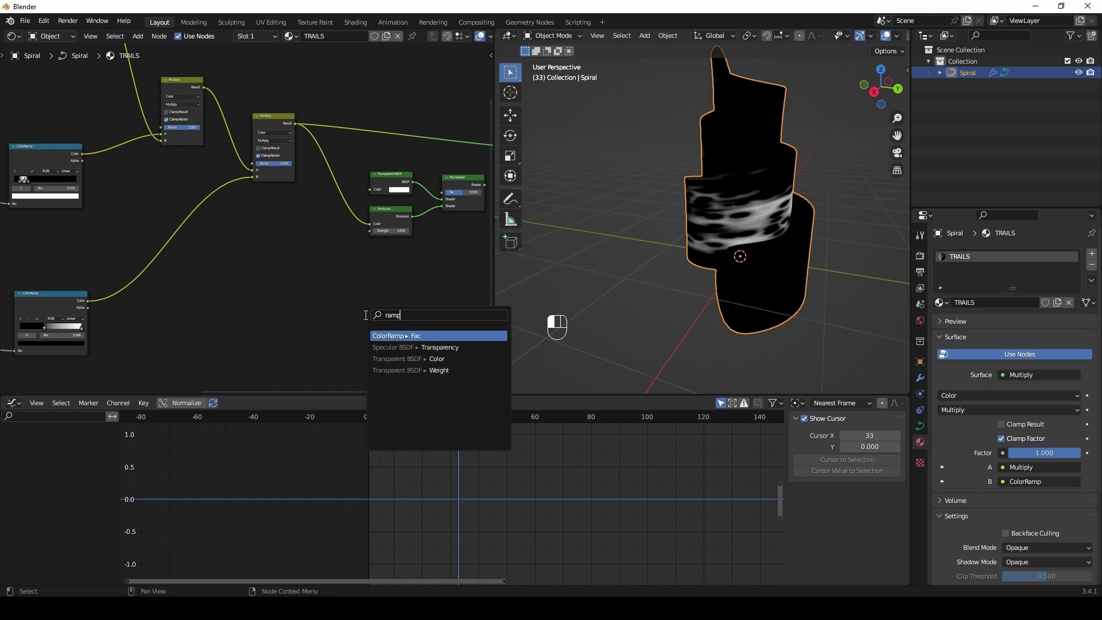
key(Return)
click(285, 302)
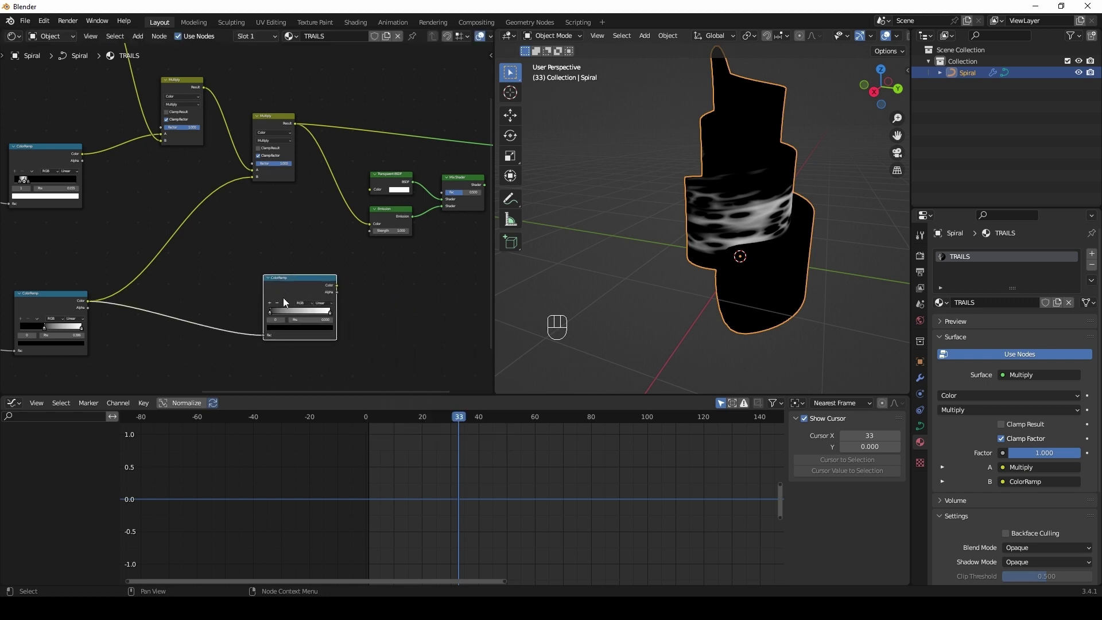
- Set the new ColorRamp to Ease interpolation and make its first stop orange-red at position 0.545
scroll(309, 313, up, 3)
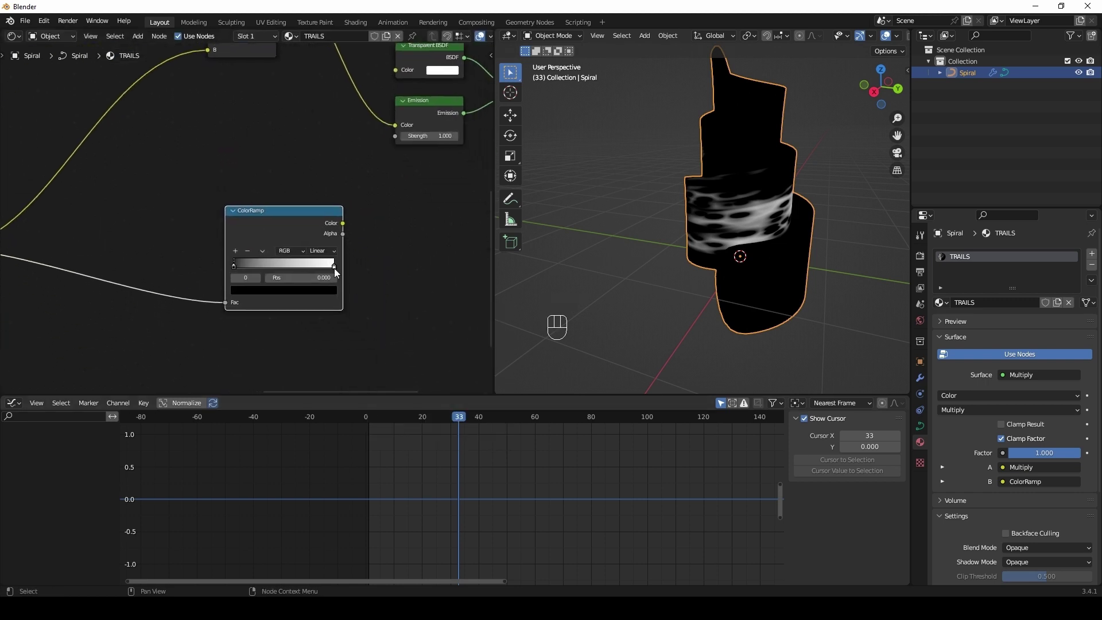
click(319, 252)
click(332, 262)
drag(234, 263, 300, 264)
click(281, 291)
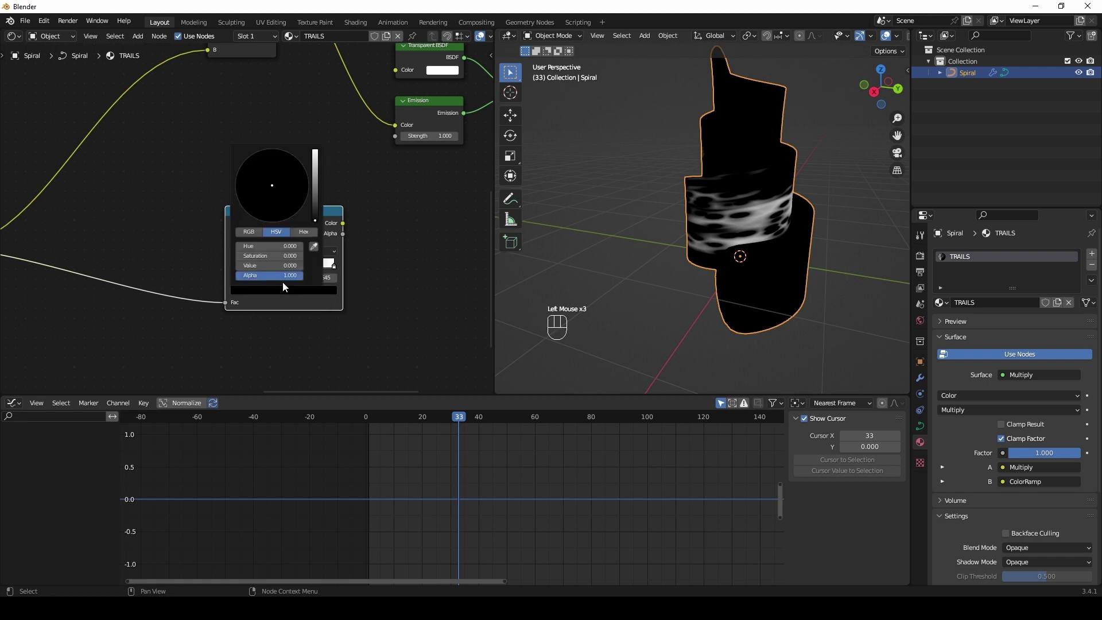
click(315, 155)
click(263, 218)
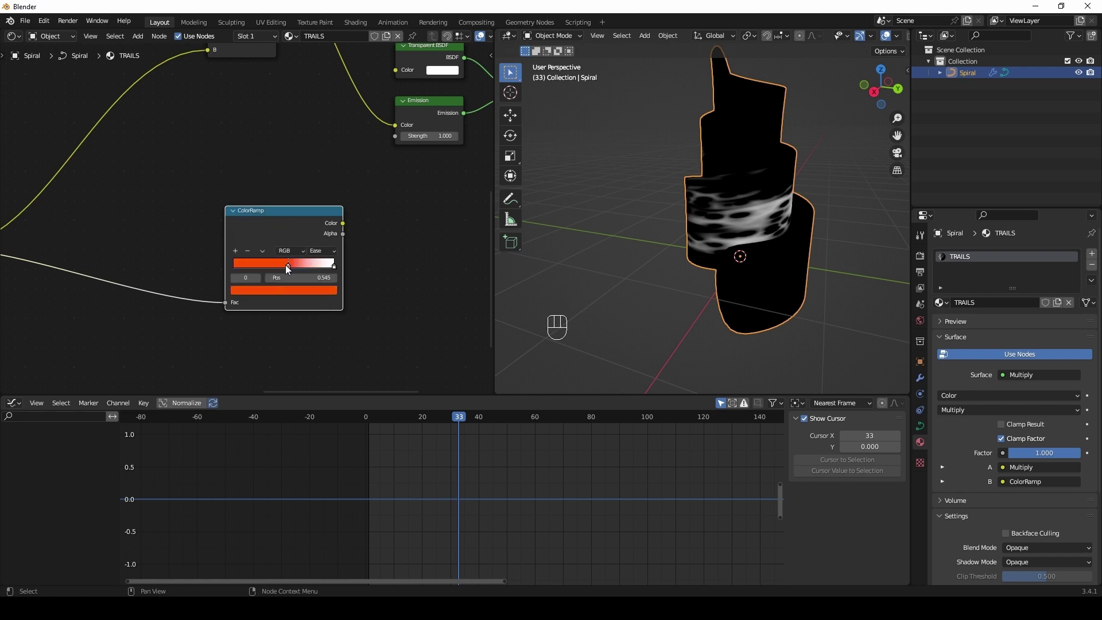
- Give the ColorRamp a dark red middle stop and make its last stop amber at position 0.873
click(279, 293)
click(278, 222)
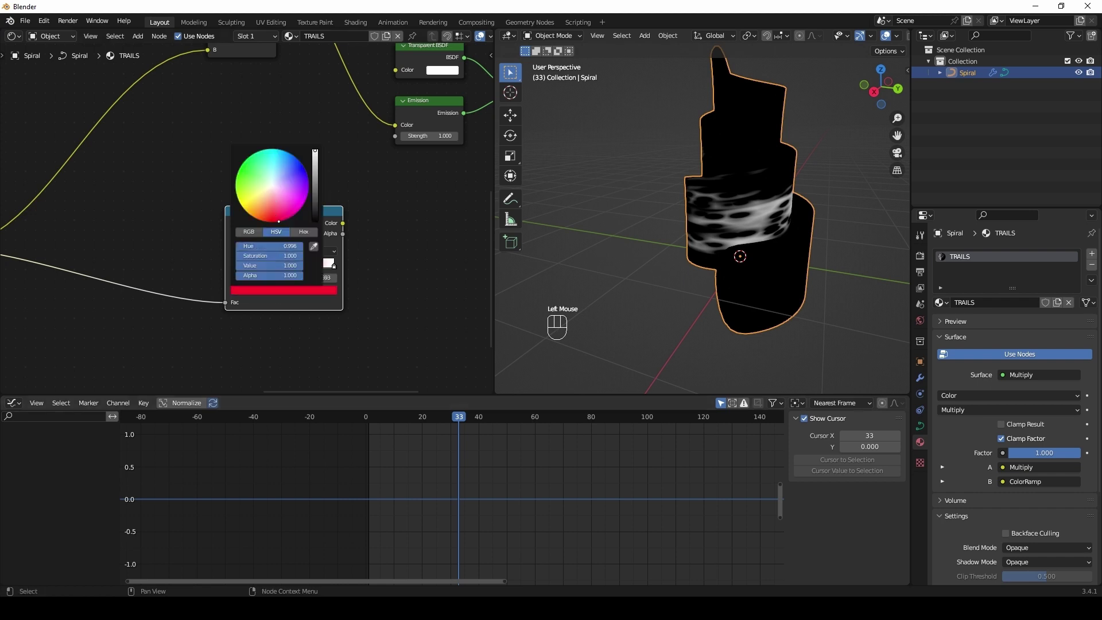
click(315, 170)
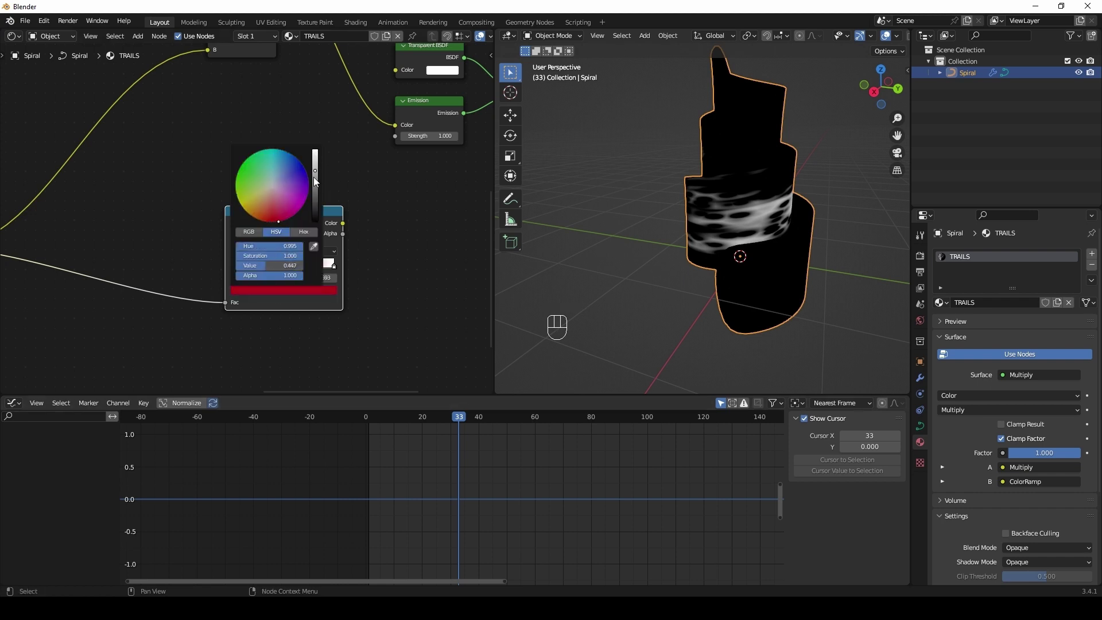
click(335, 267)
click(285, 291)
click(249, 214)
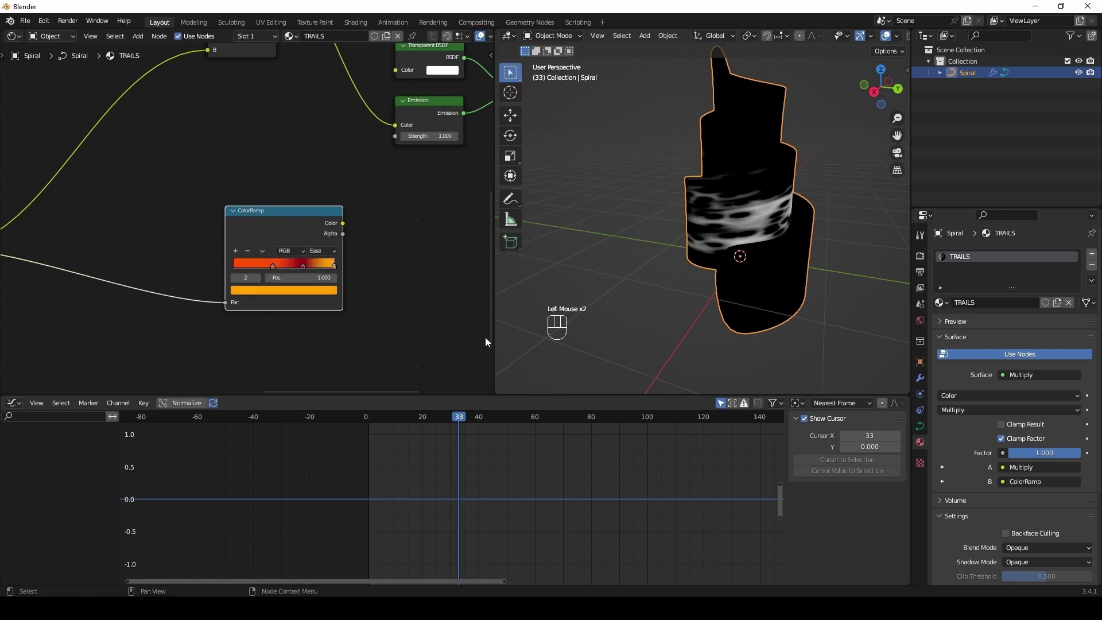
drag(325, 268, 322, 267)
- Connect the new ColorRamp to the Emission Color and the second Multiply to the Fac of the Mix Shader, which feeds the Material Output
scroll(339, 241, down, 5)
middle_drag(459, 192, 335, 291)
drag(241, 314, 277, 247)
ctrl+shift+click(377, 197)
drag(196, 139, 281, 205)
- Set the TRAILS material's Blend Mode to Alpha Blend and its Shadow Mode to Alpha Clip
scroll(794, 257, up, 2)
middle_drag(557, 254, 869, 302)
click(938, 459)
click(936, 461)
click(1033, 489)
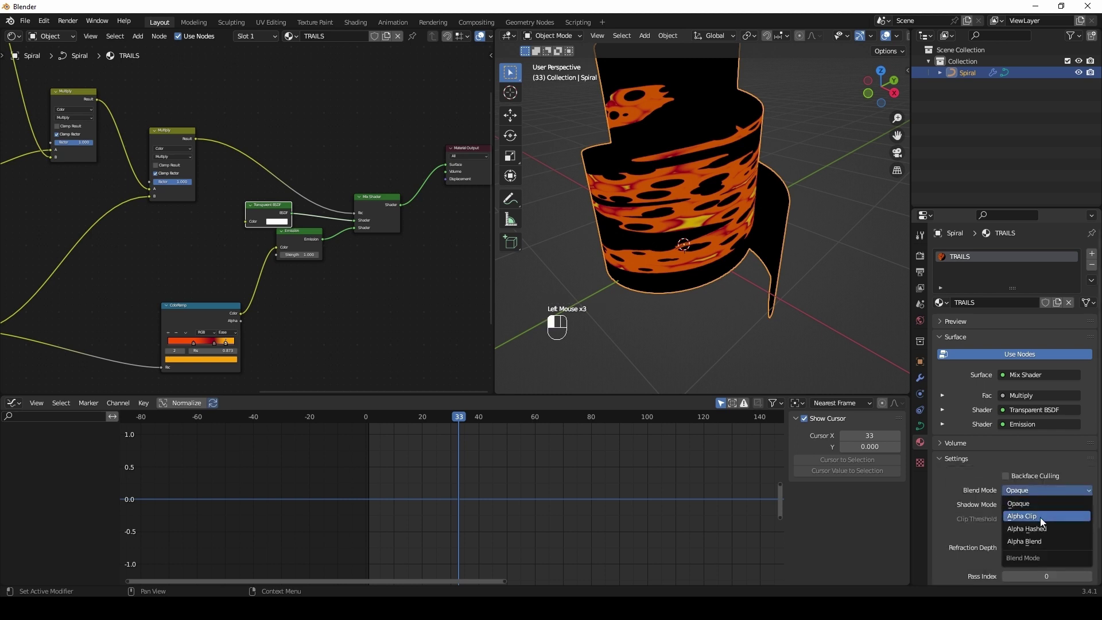
click(1038, 540)
click(1042, 503)
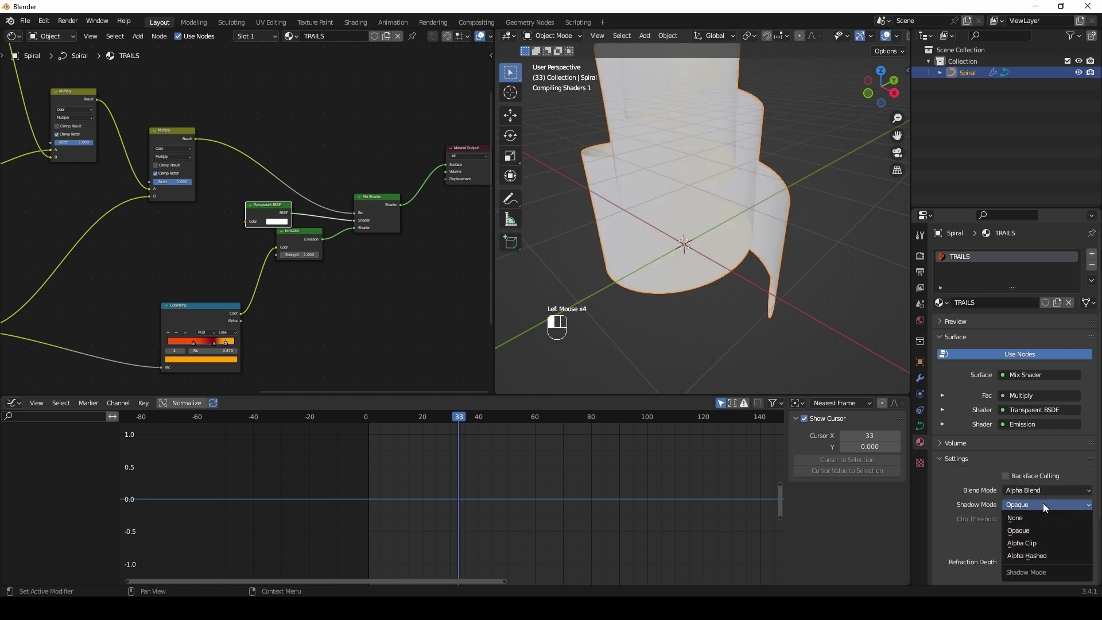
click(1038, 542)
- Move the Emission node clear of the Transparent BSDF and set its strength to 15
middle_drag(711, 190, 756, 185)
scroll(321, 257, up, 3)
drag(319, 257, 313, 283)
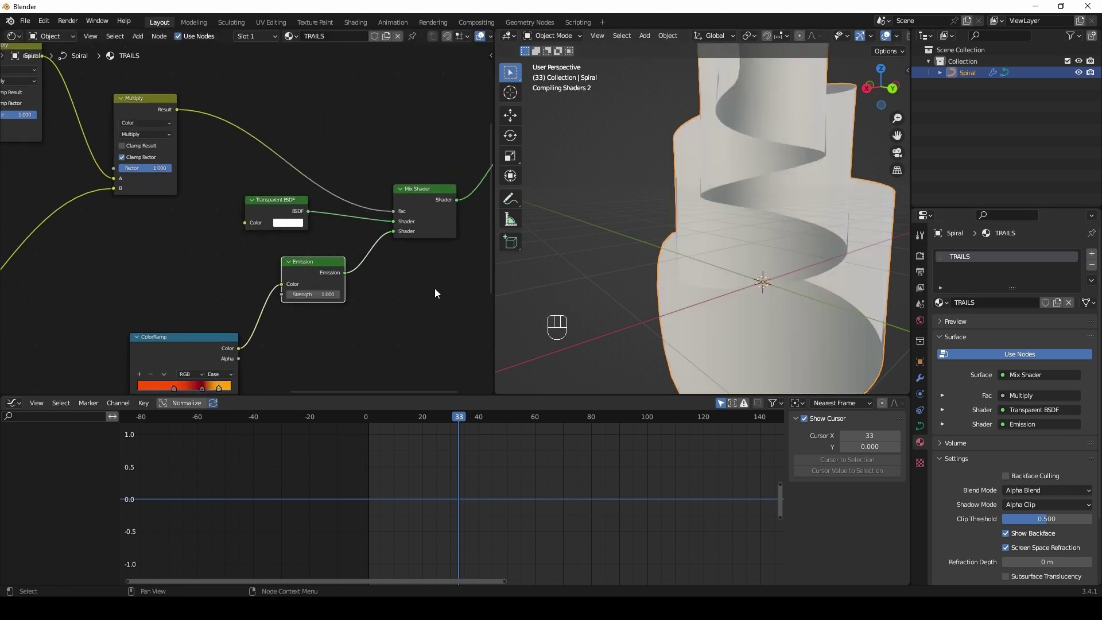
click(327, 294)
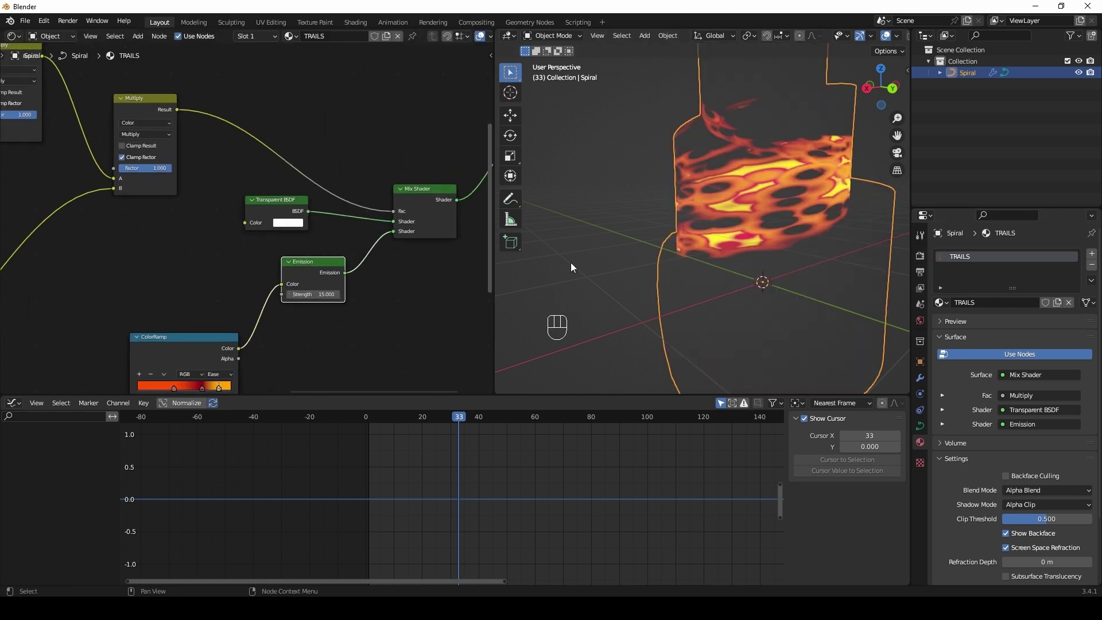
middle_drag(722, 214, 494, 242)
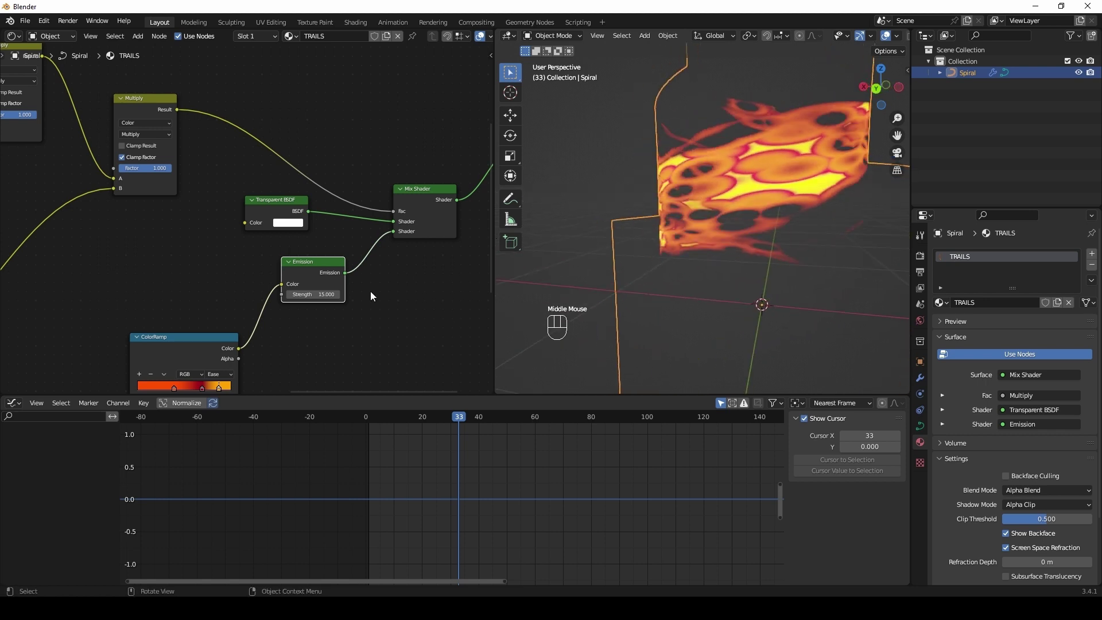
- Brighten the ColorRamp's dark red middle stop to a red with full saturation and value
middle_drag(253, 381, 308, 285)
scroll(306, 287, up, 2)
click(260, 322)
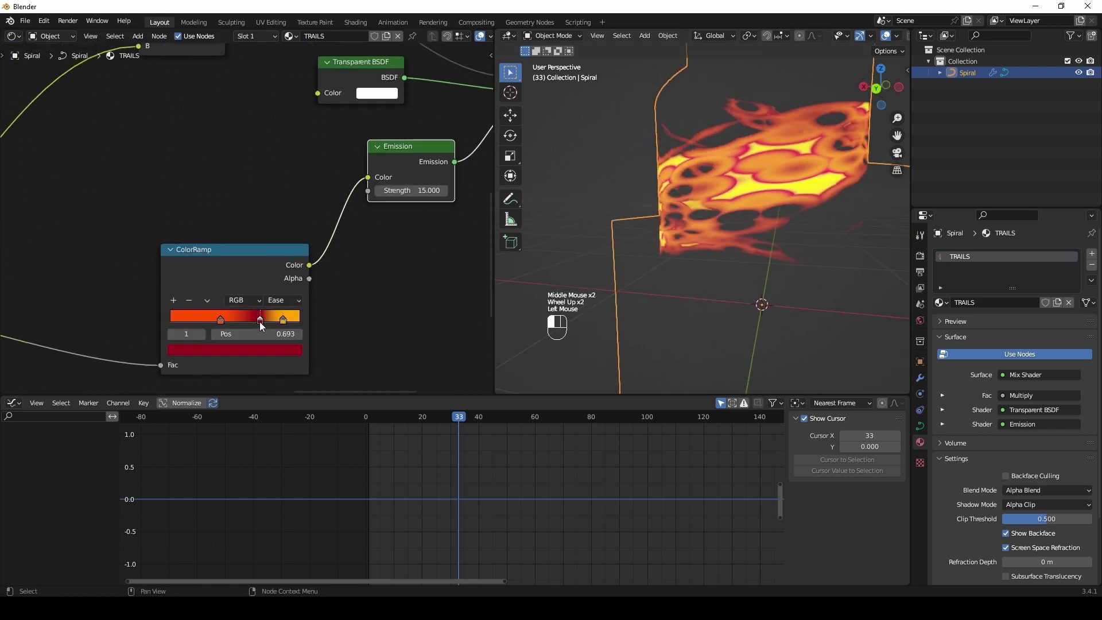
click(244, 349)
click(227, 261)
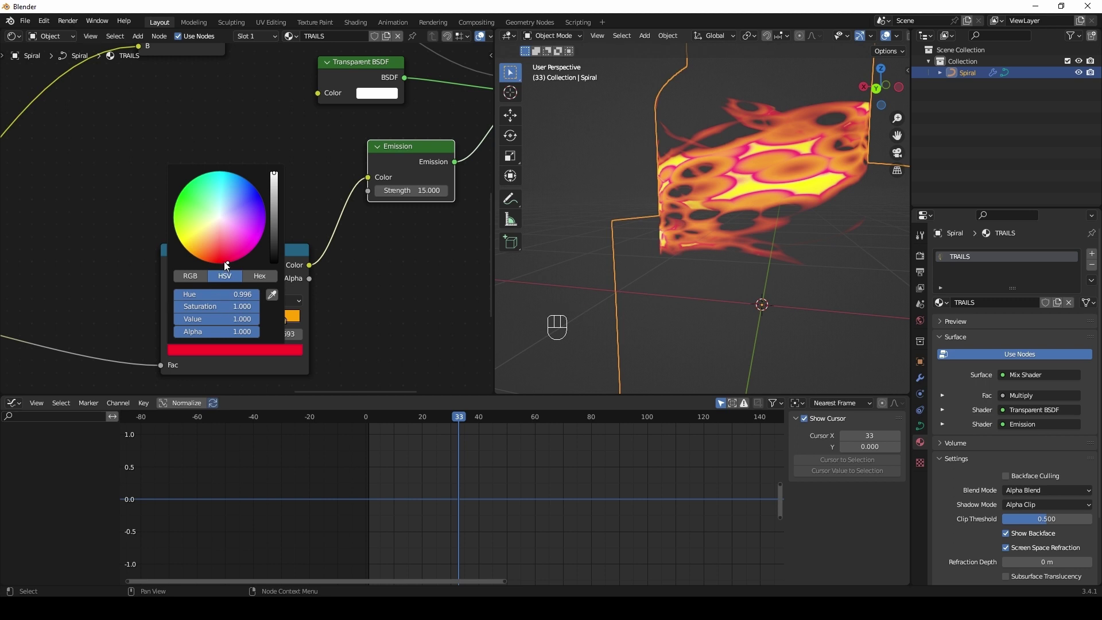
- Spread the ColorRamp's outer stops to its two ends, place the middle stop at 0.616 and set the interpolation to B-Spline
drag(220, 319, 195, 320)
mouse_move(285, 318)
mouse_down()
mouse_move(312, 326)
mouse_move(171, 320)
mouse_up()
click(284, 355)
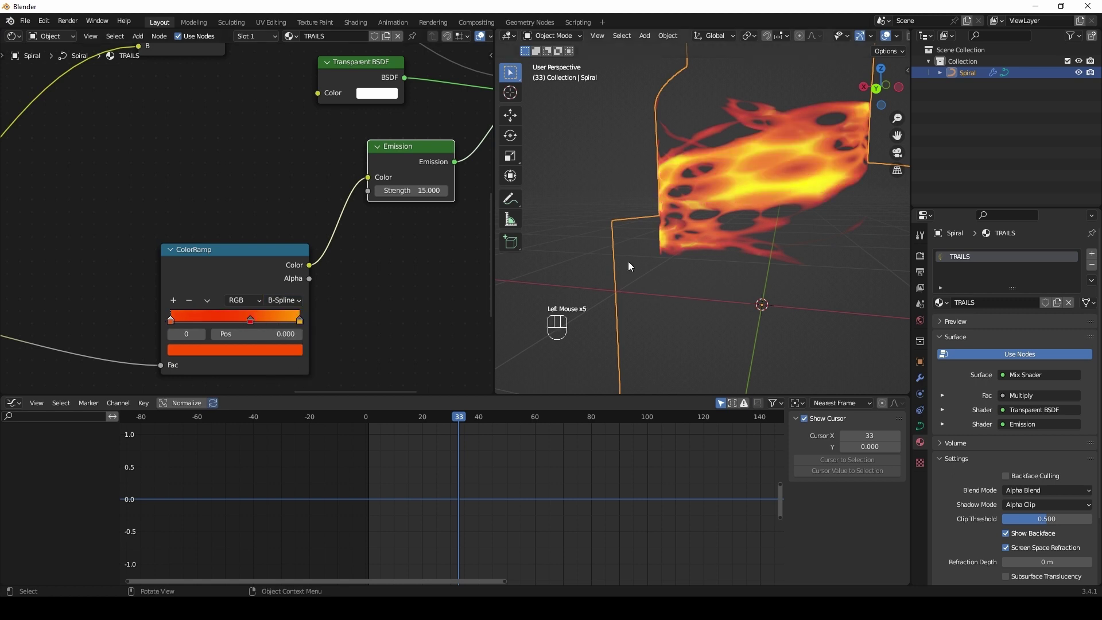
drag(249, 320, 251, 322)
scroll(738, 212, down, 2)
middle_drag(738, 212, 795, 215)
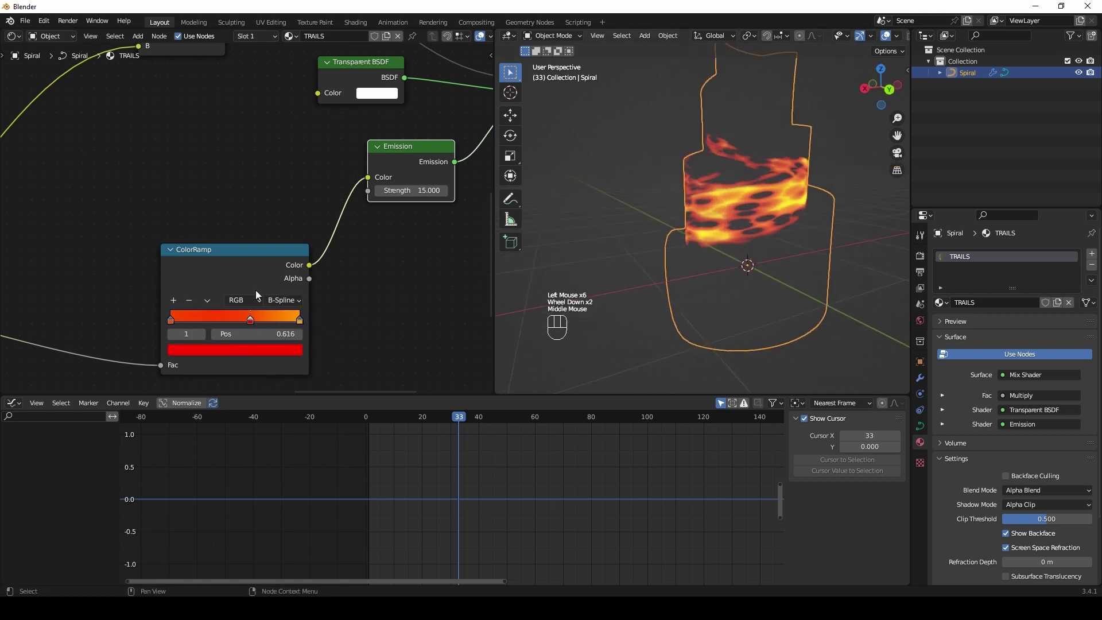
- Switch the Voronoi Texture to 4D and drive its W value with a #frame expression using a small multiplier
scroll(100, 218, down, 2)
middle_drag(225, 283, 191, 212)
scroll(194, 280, up, 3)
click(169, 230)
click(168, 285)
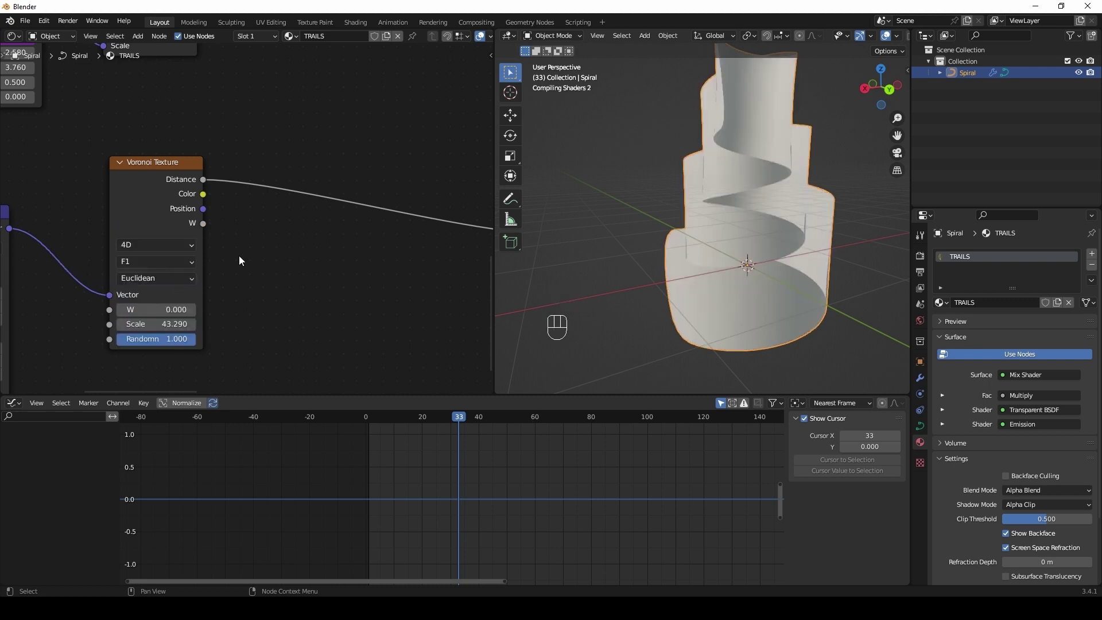
click(178, 309)
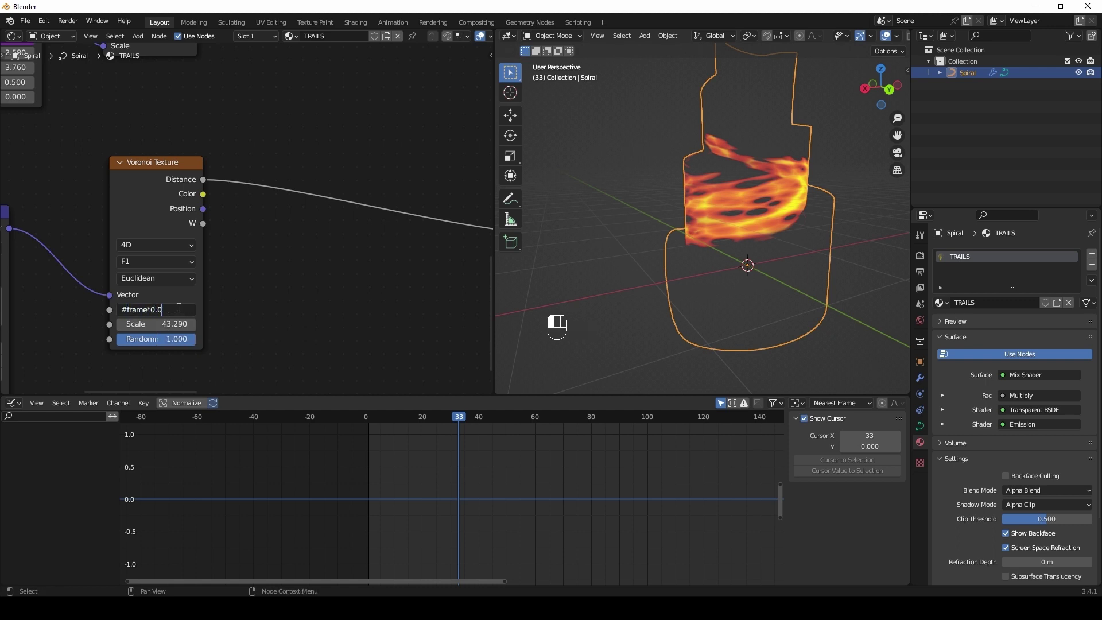
key(Return)
- Play the animation from an early frame and examine the moving fire pattern along the spiral
middle_drag(625, 287, 643, 247)
drag(457, 425, 396, 445)
key(space)
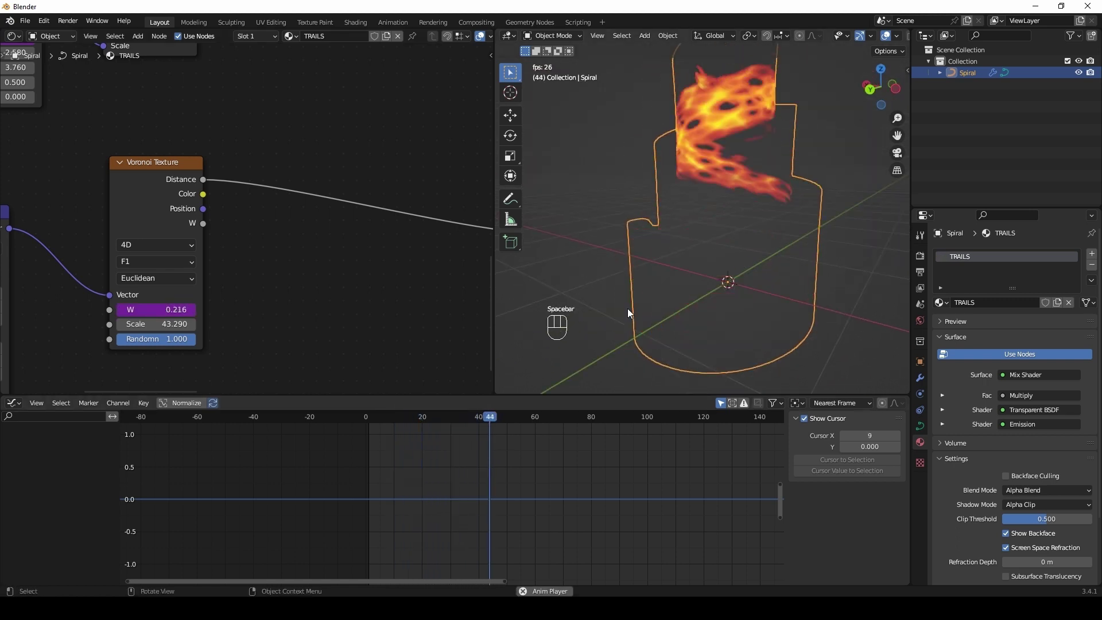
key(space)
scroll(744, 225, down, 2)
middle_drag(745, 225, 659, 295)
- Go to frame 35 and try the Chebychev distance metric on the Voronoi Texture
mouse_move(450, 419)
mouse_down()
mouse_move(438, 419)
mouse_move(466, 422)
mouse_up()
middle_drag(256, 294, 317, 287)
click(245, 273)
click(235, 317)
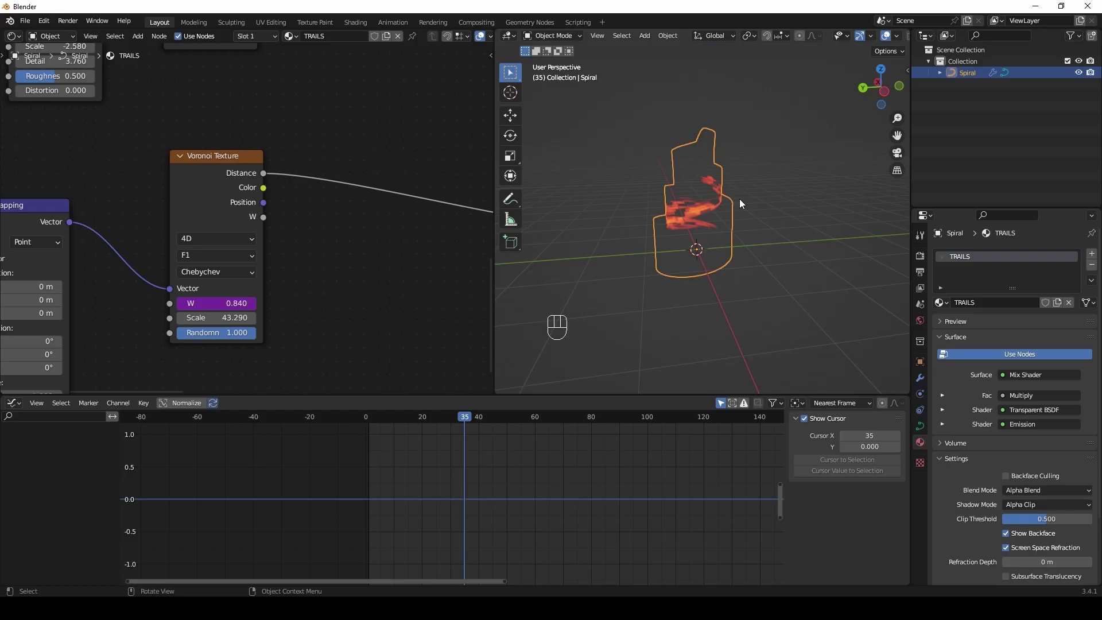
- Add a camera to the scene and align it to the current view of the spiral trail
key(KP_0)
mouse_move(740, 199)
middle_down()
mouse_move(725, 209)
mouse_move(740, 219)
middle_up()
key(shift+a)
mouse_move(740, 219)
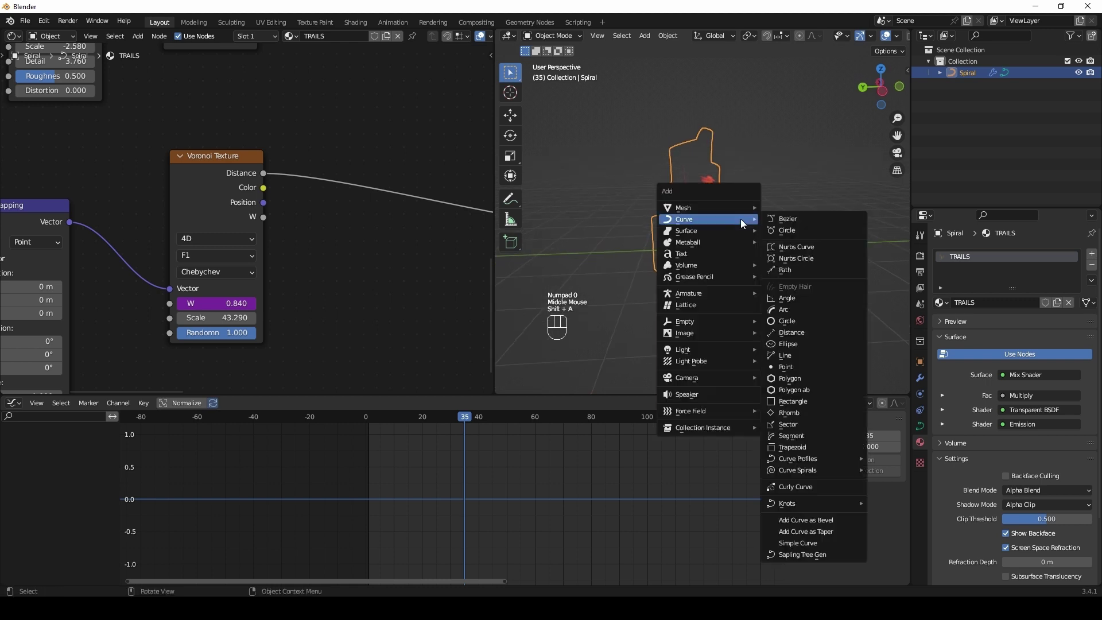
mouse_move(704, 377)
click(812, 377)
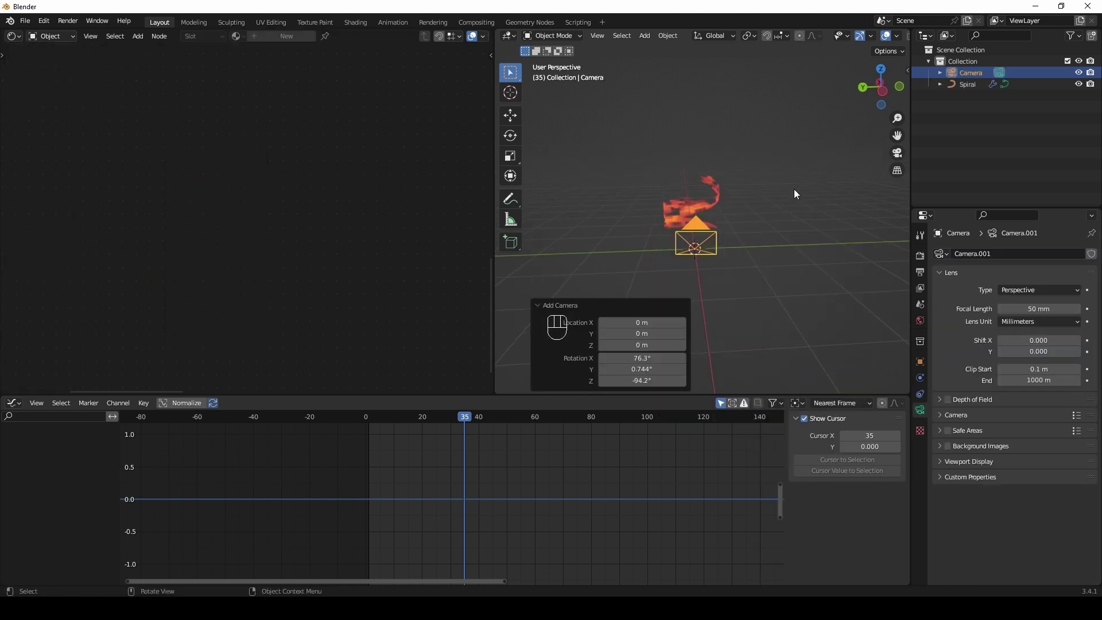
key(KP_0)
key(KP_0)
mouse_move(793, 188)
middle_down()
mouse_move(792, 166)
mouse_move(755, 196)
mouse_move(799, 154)
mouse_move(794, 188)
middle_up()
key(ctrl+KP_0)
- Straighten the camera to rotation 90°, 0°, -90°, with its location at Y 0 m and Z 1 m
key(n)
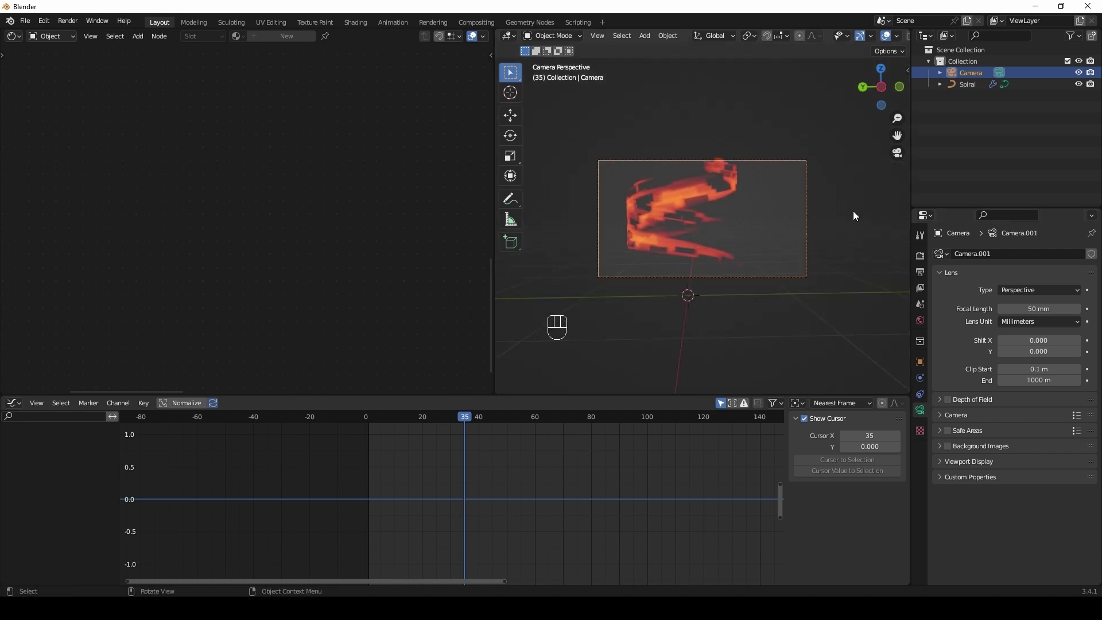
click(903, 69)
double_click(830, 142)
text(90)
double_click(844, 117)
text(0.745923)
middle_drag(689, 229, 627, 259)
key(g)
key(z)
key(1)
key(Return)
key(KP_0)
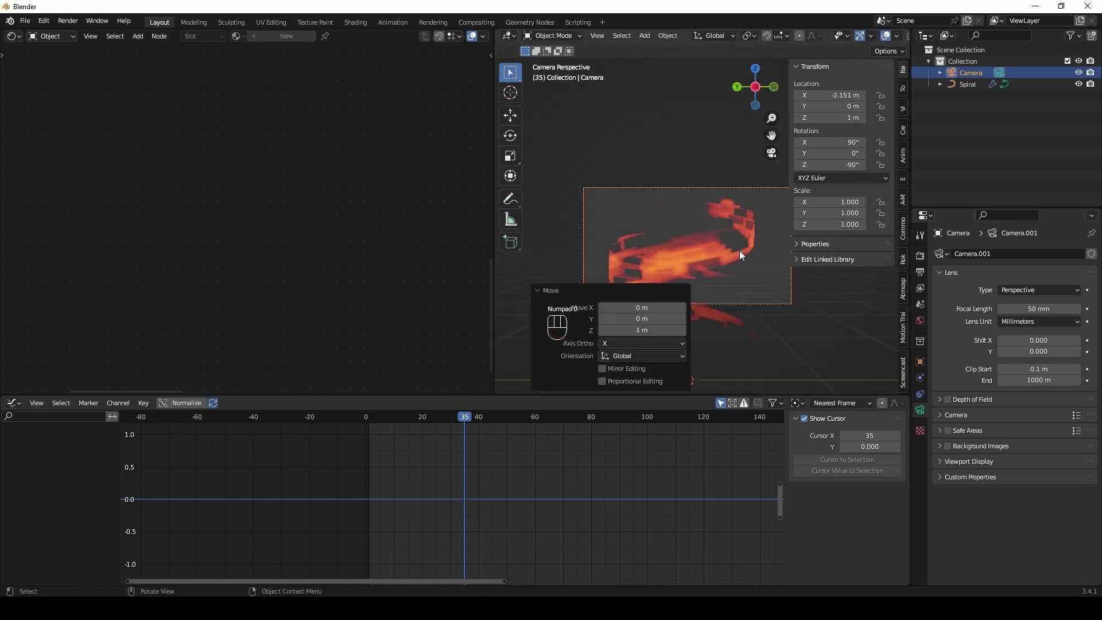
- Make the camera's output frame square and enable Bloom for the Eevee render engine
click(920, 271)
click(920, 256)
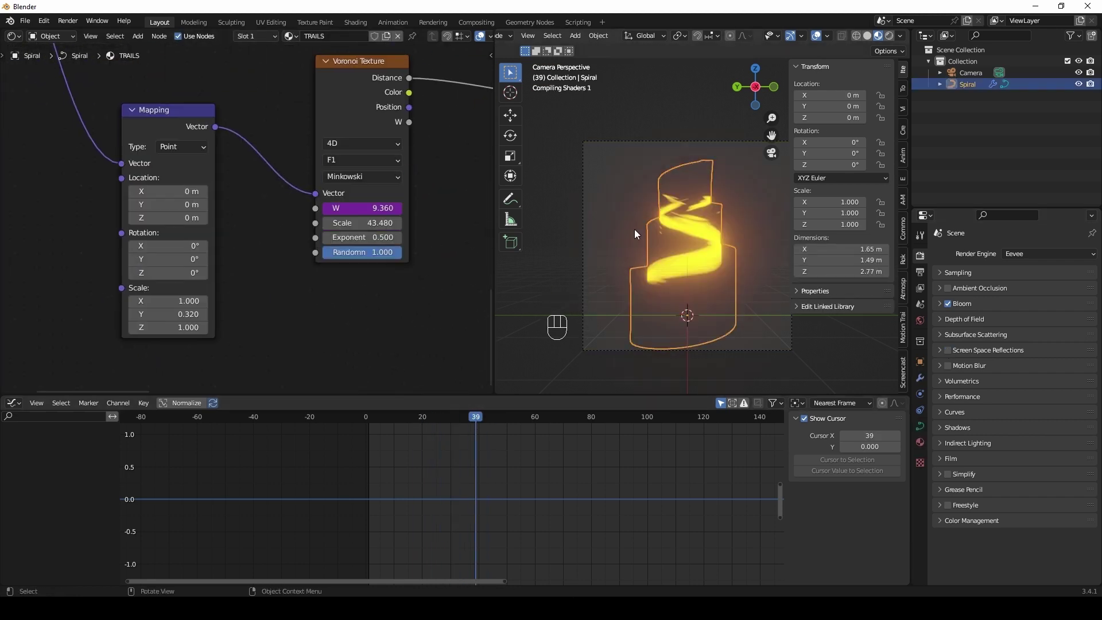
- At frame 42, set the Voronoi Texture's Scale to 34.620 and Exponent to 1.850, and the Mapping Scale to X 0.590, Y 0.340
drag(475, 417, 484, 471)
drag(368, 223, 321, 223)
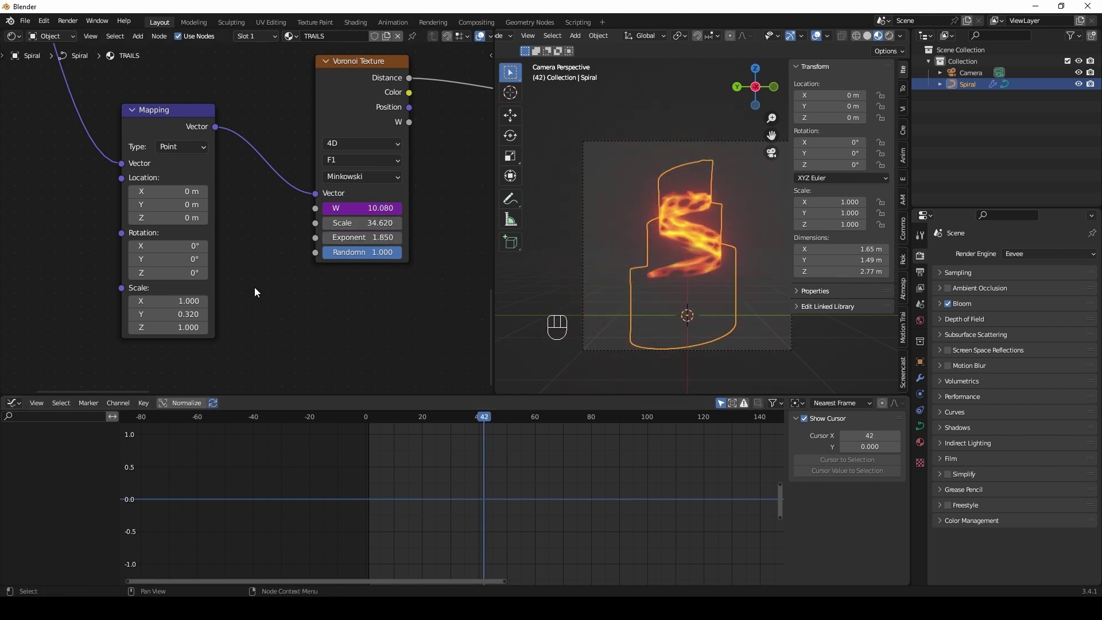
mouse_move(173, 301)
mouse_down()
mouse_move(161, 300)
mouse_move(172, 314)
mouse_up()
- Try feeding the Noise Texture's Fac into the Mapping Scale and preview its effect on the animated trail
middle_drag(86, 246, 126, 270)
scroll(126, 270, down, 2)
middle_drag(127, 269, 236, 326)
scroll(228, 223, up, 2)
scroll(658, 248, up, 4)
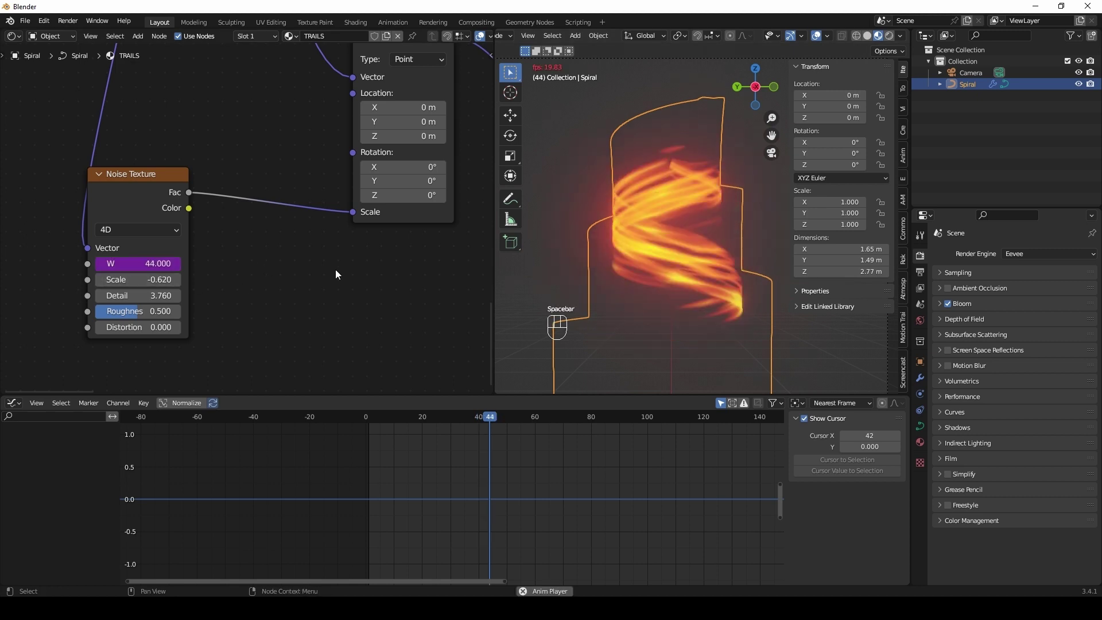
scroll(660, 258, down, 2)
click(406, 451)
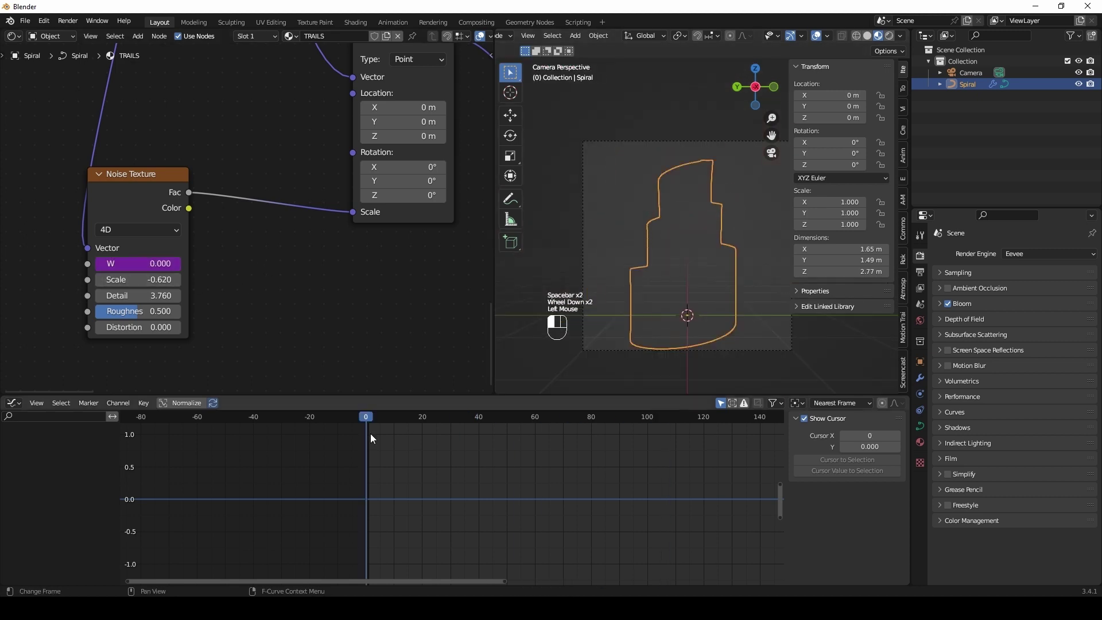
drag(408, 451, 439, 453)
- Disconnect the Noise Texture from the Mapping Scale, set the noise Scale to 0.400 and preview the trail from another angle
middle_drag(346, 281, 221, 270)
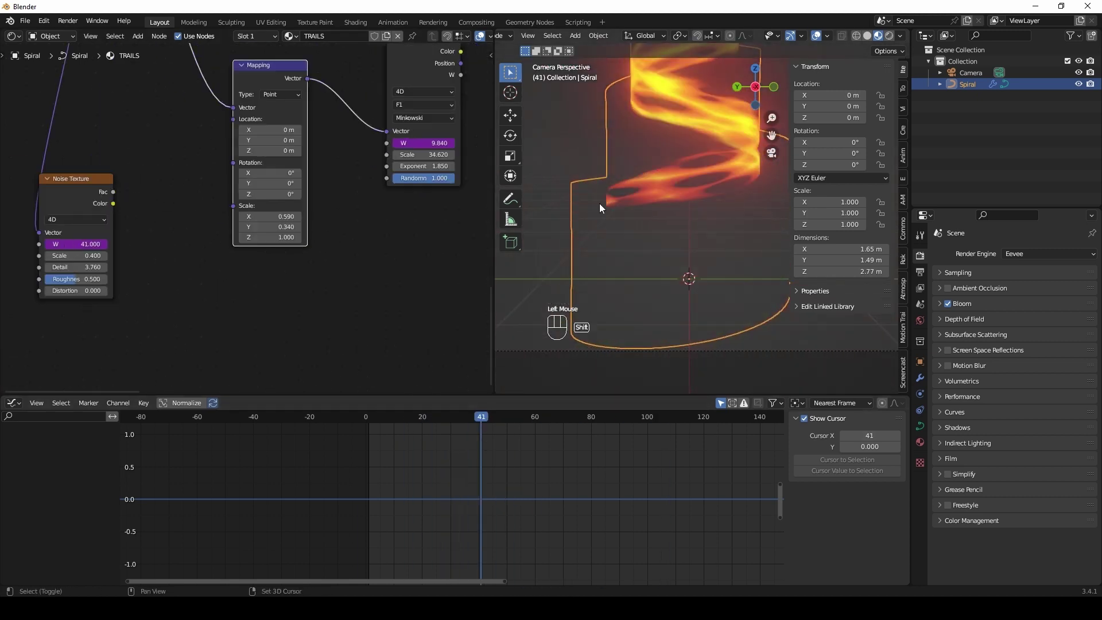
click(527, 442)
middle_drag(660, 259, 775, 275)
- Set the curve's Extrude to 0.197 m, the Mapping Scale to X 1.000, Y 0.140, and the Voronoi Scale to 46.930
click(920, 426)
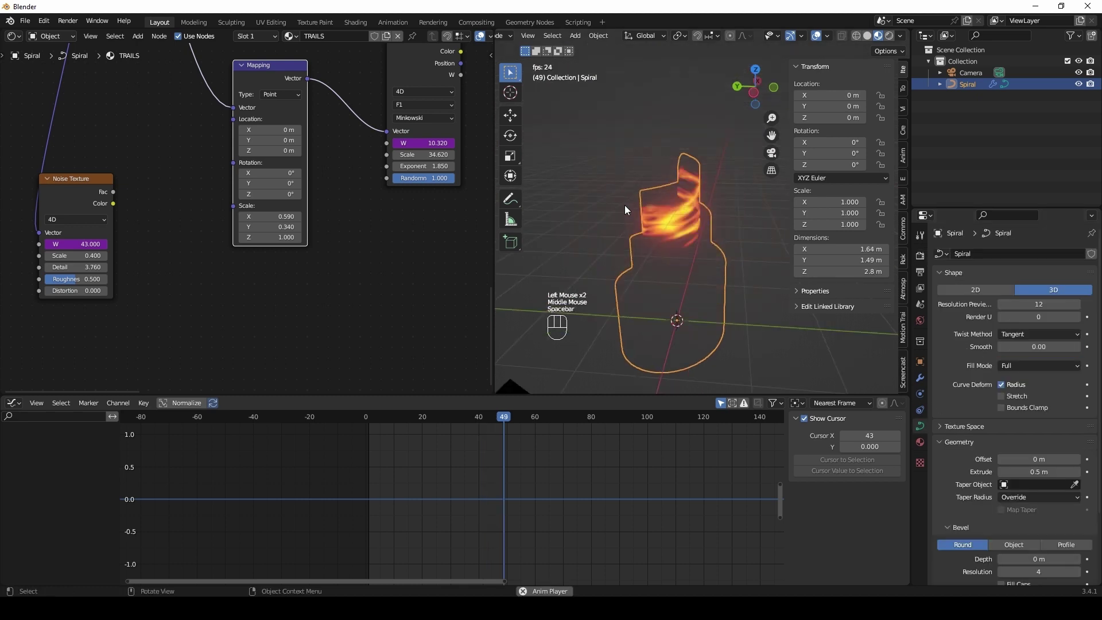
key(KP_0)
drag(505, 448, 445, 466)
click(290, 217)
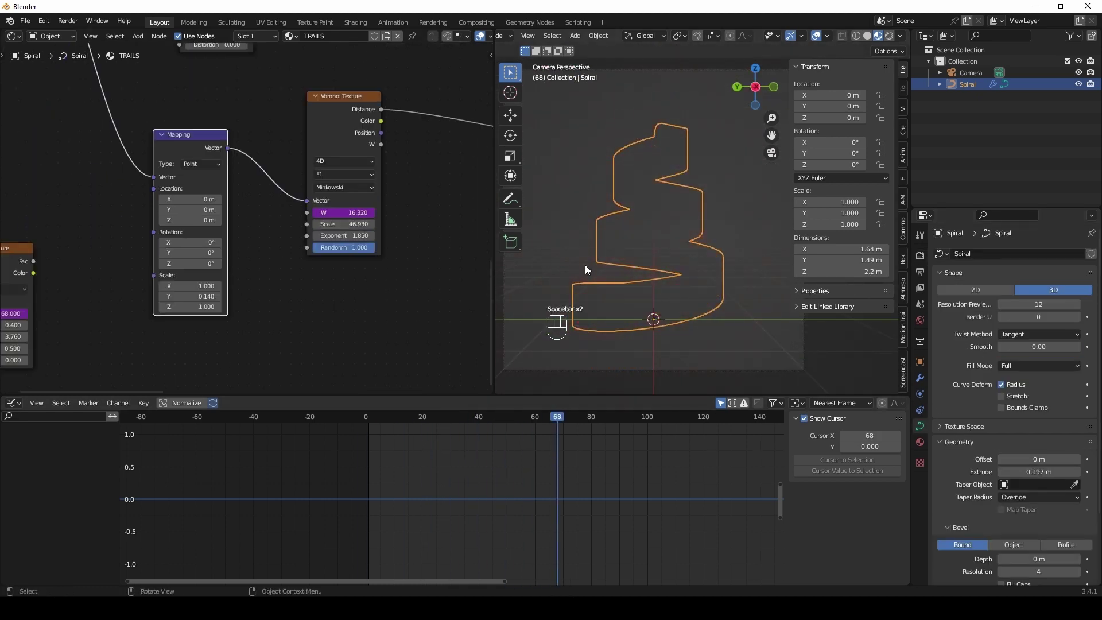
- In Edit Mode, delete control points at the spiral's upper end and select the points at its lower end
key(Tab)
click(655, 141)
shift+click(670, 145)
key(x)
click(654, 302)
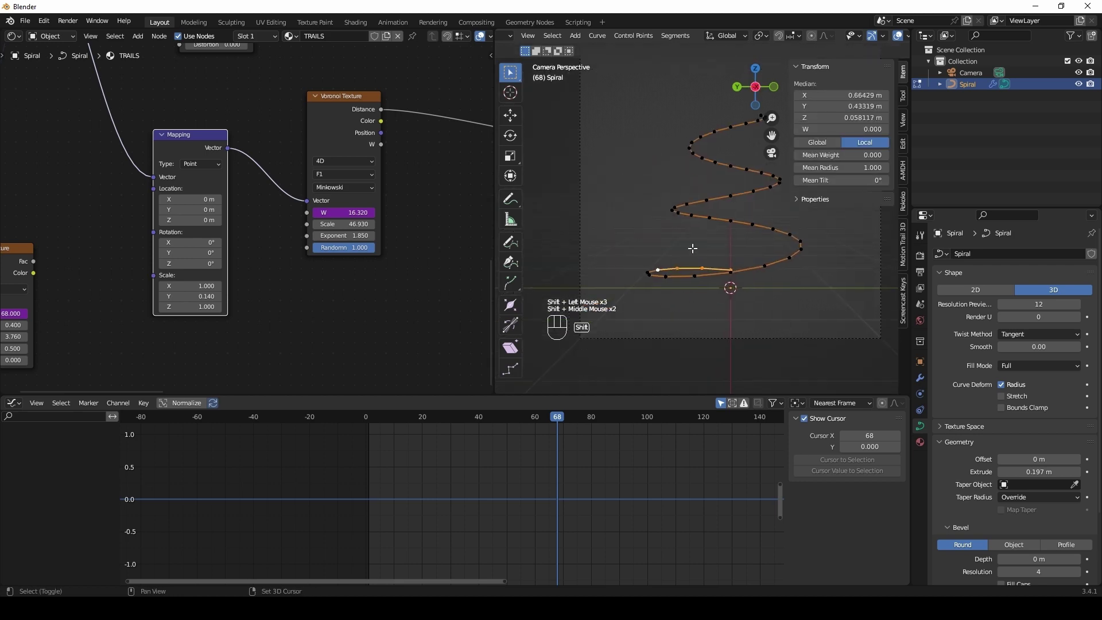